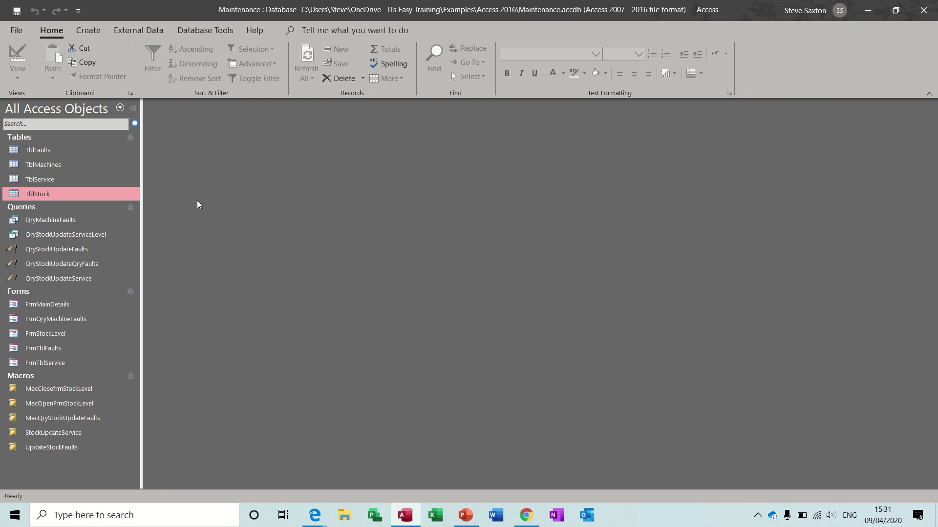
Step: Open FrmTblService and choose a 30hr service on Belt Roller 5 Metre using Top Cover
double_click(67, 364)
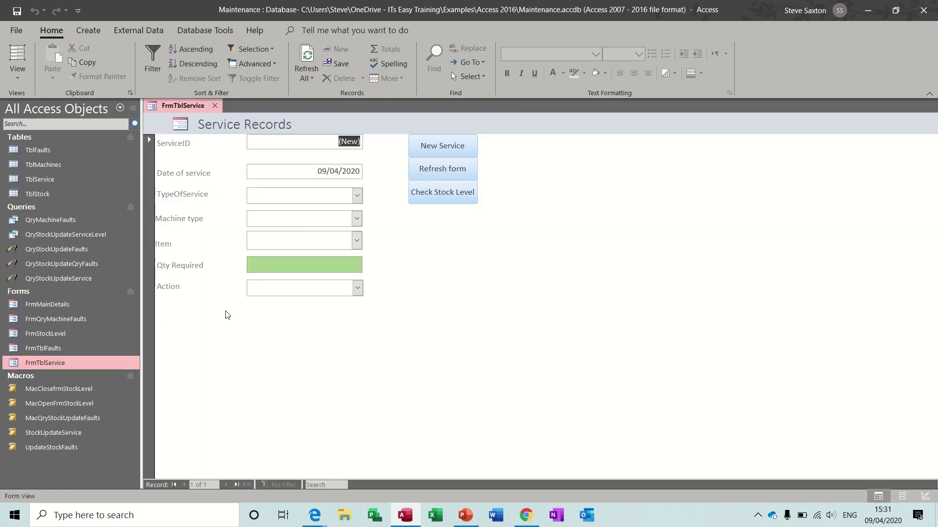
click(357, 196)
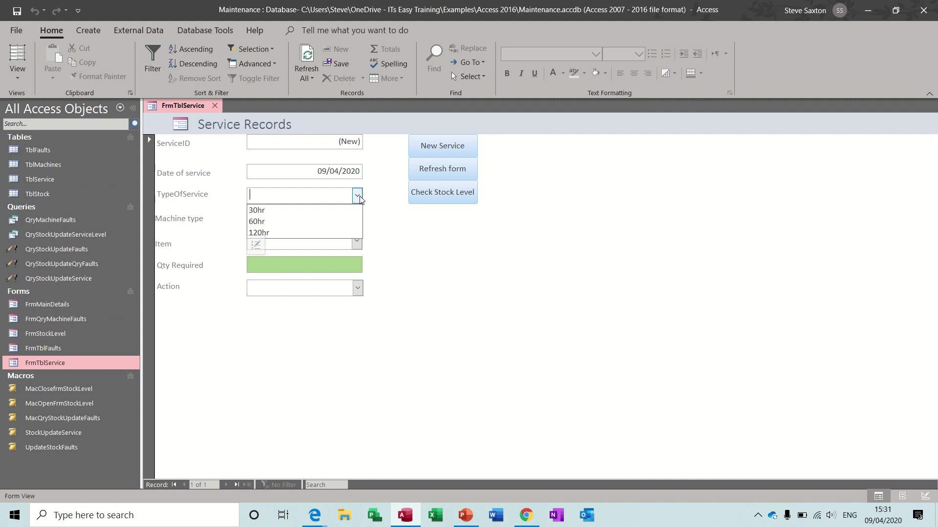
click(329, 210)
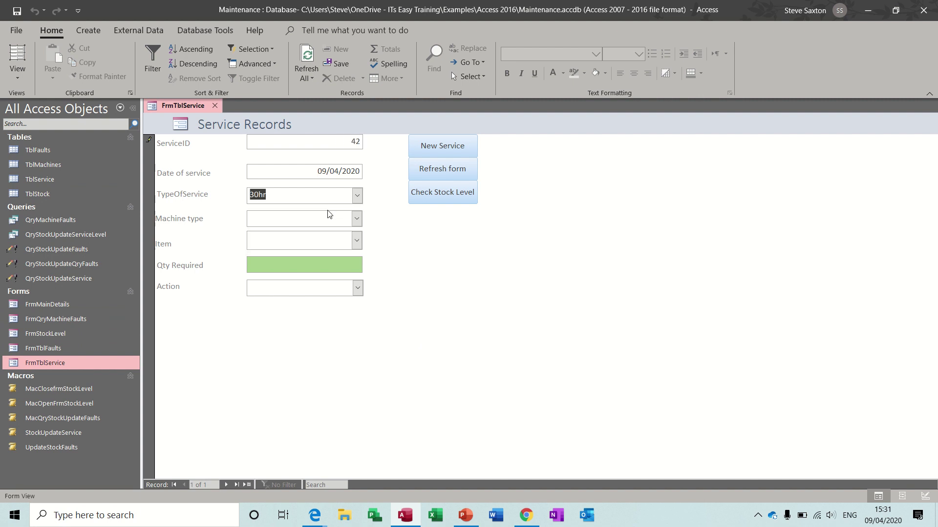
click(356, 219)
click(345, 237)
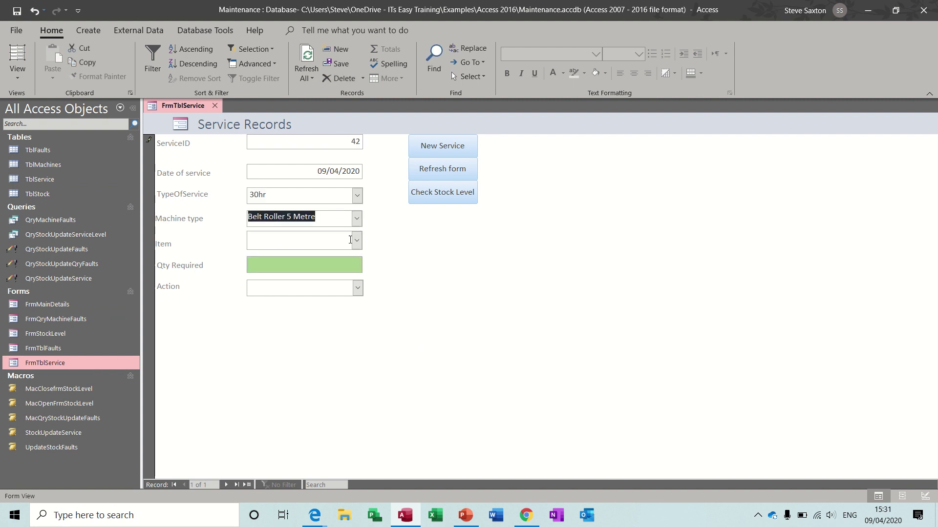
click(357, 241)
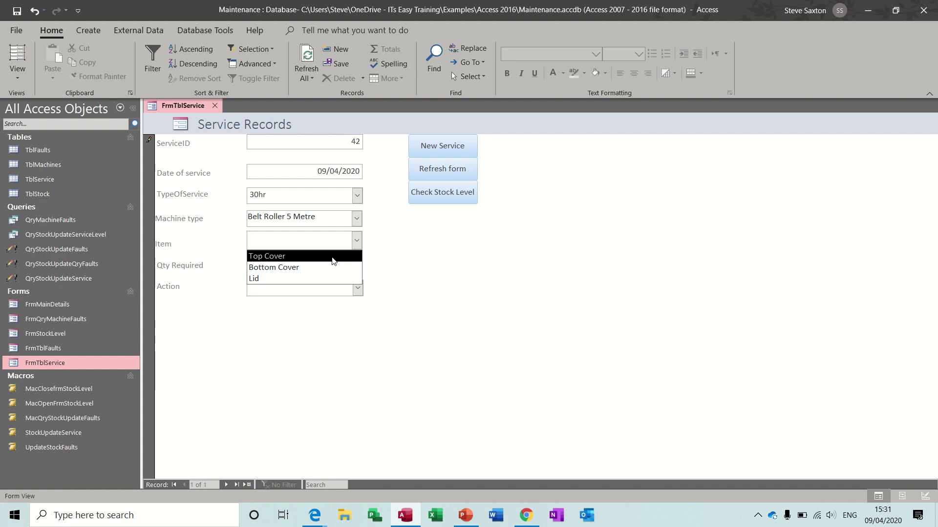
click(332, 258)
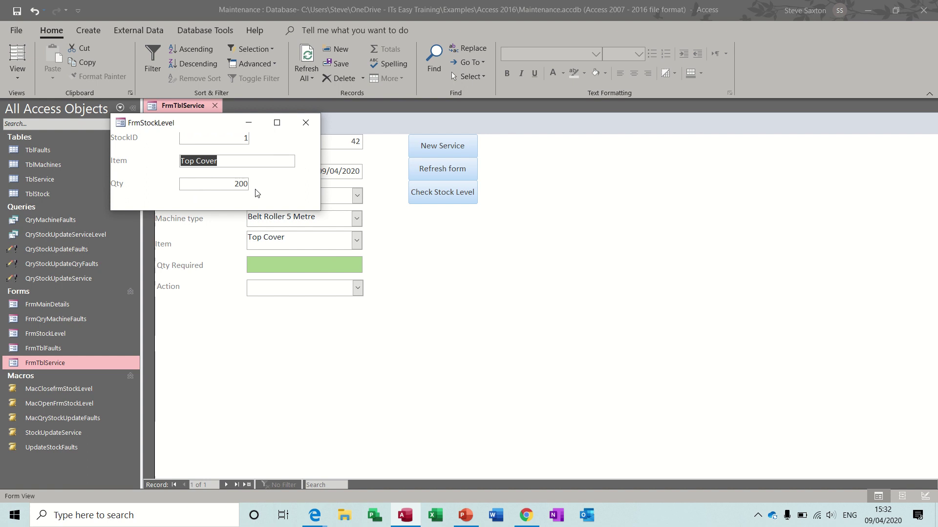
Step: Enter quantity 10, approve both stock update prompts, and set Action to None
click(273, 265)
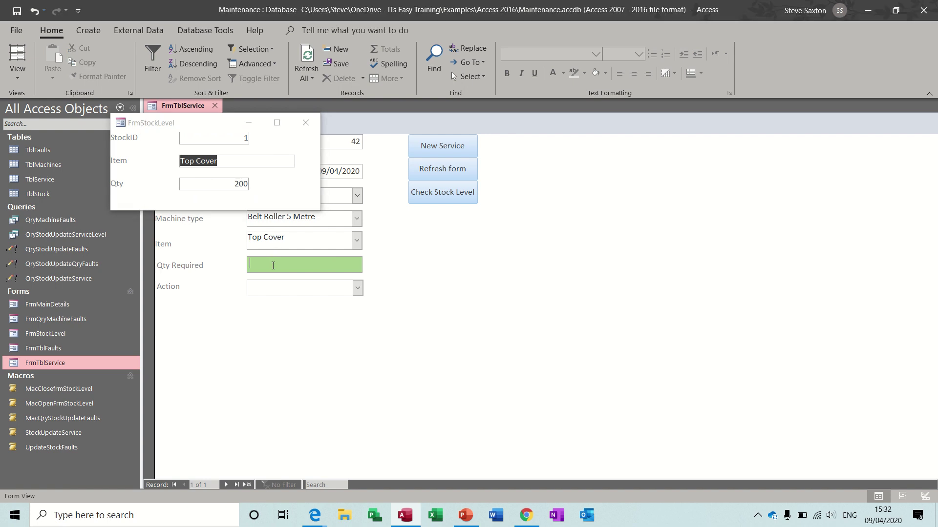
text(10)
click(357, 289)
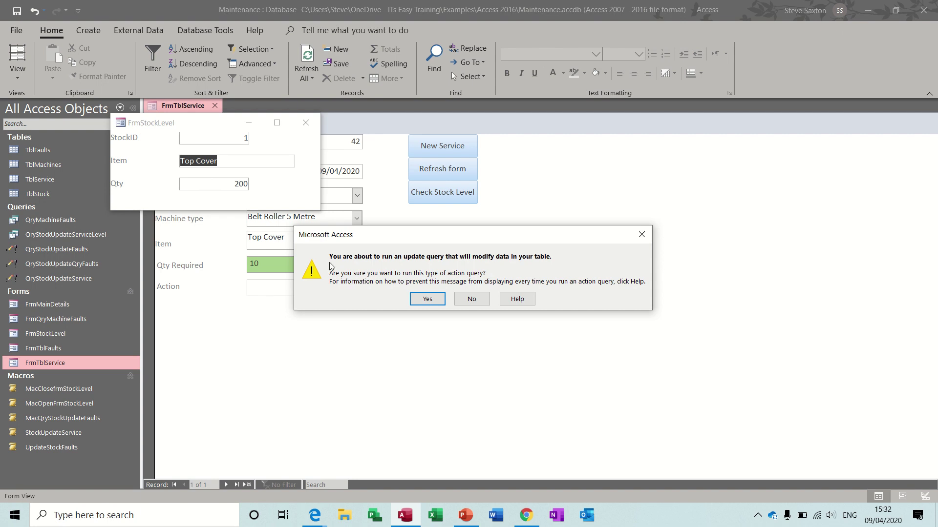
click(427, 301)
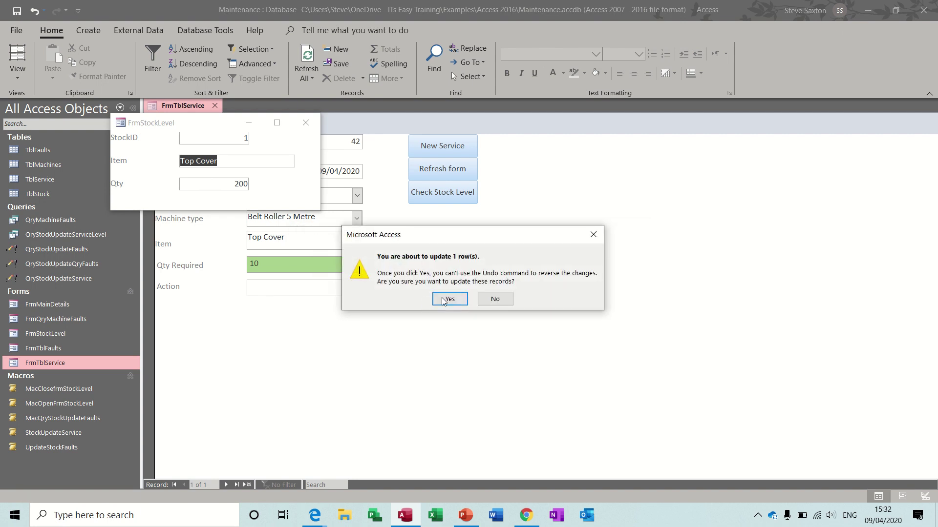
click(446, 299)
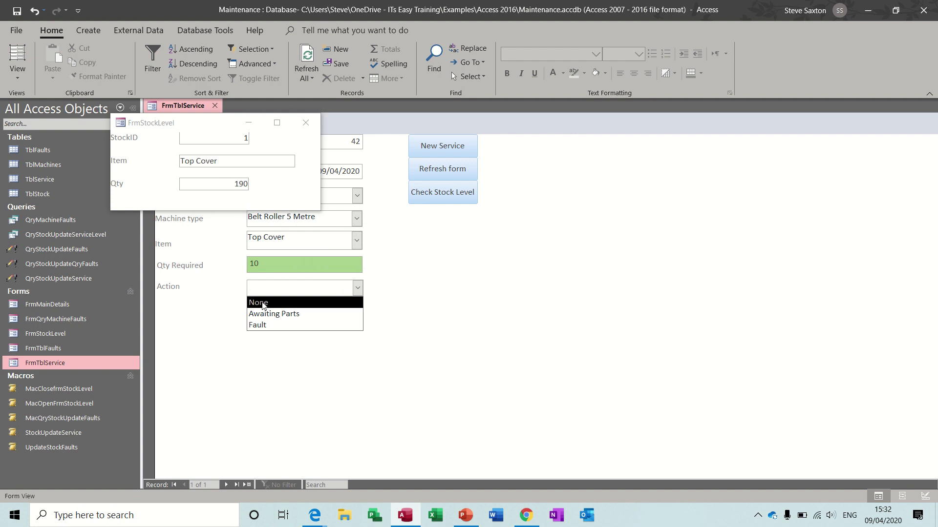
click(263, 303)
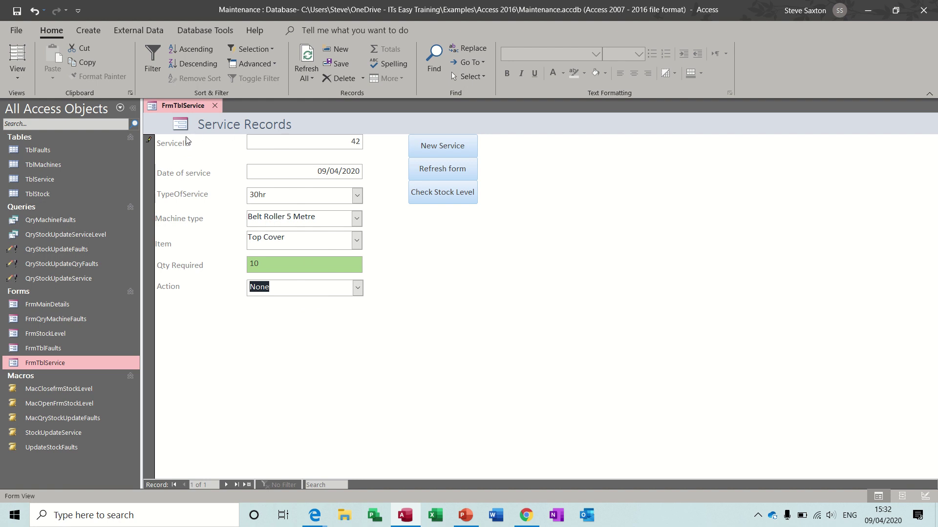
Step: Close the service form, check that TblStock shows Top Cover at 190, then close the table
click(215, 106)
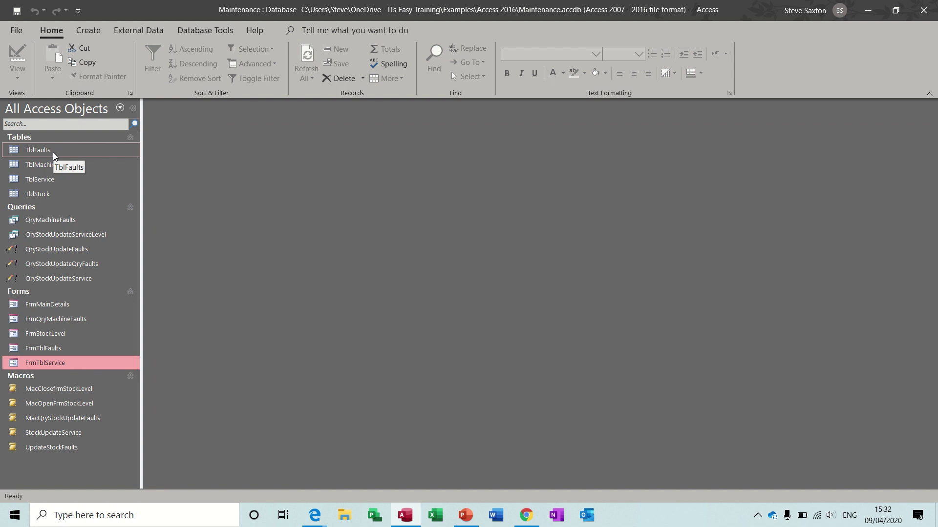
double_click(54, 194)
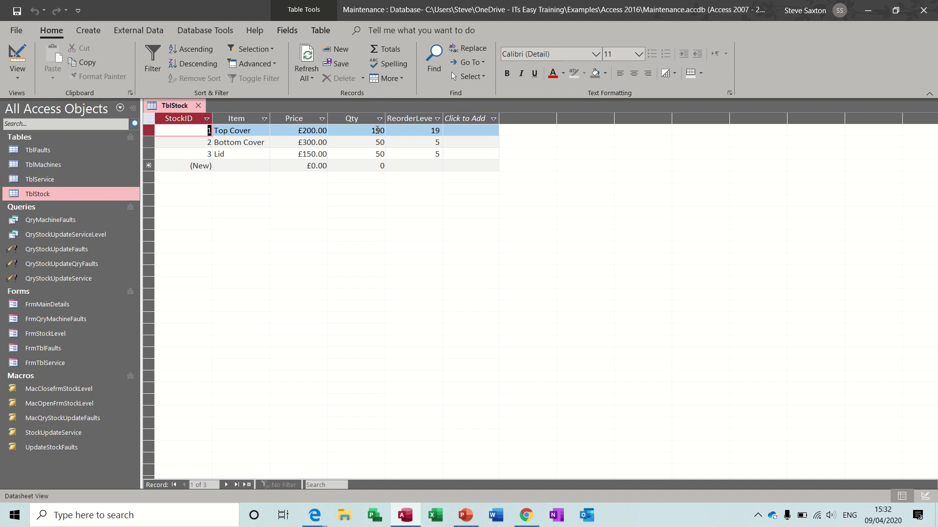
click(199, 106)
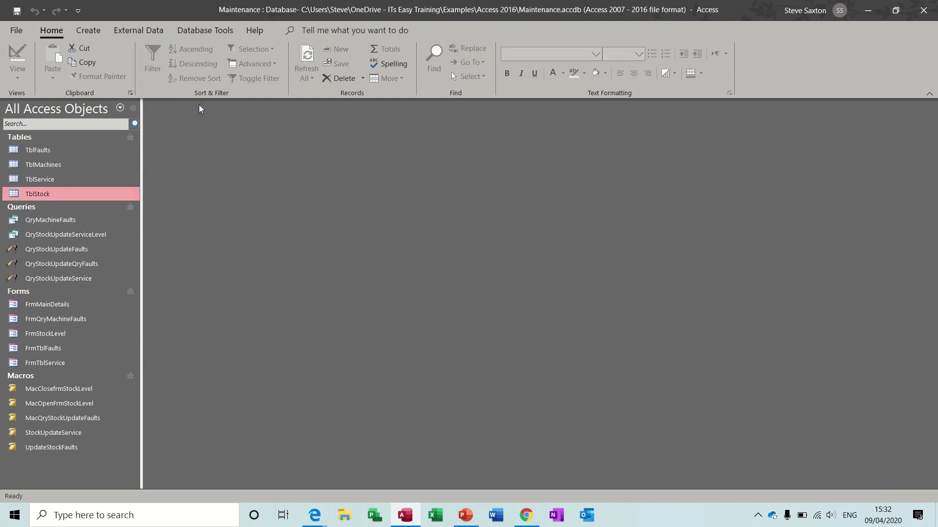
Step: Open QryStockUpdateService in Design view, widen the Qty and StockID columns, and reset it to Update
right_click(78, 283)
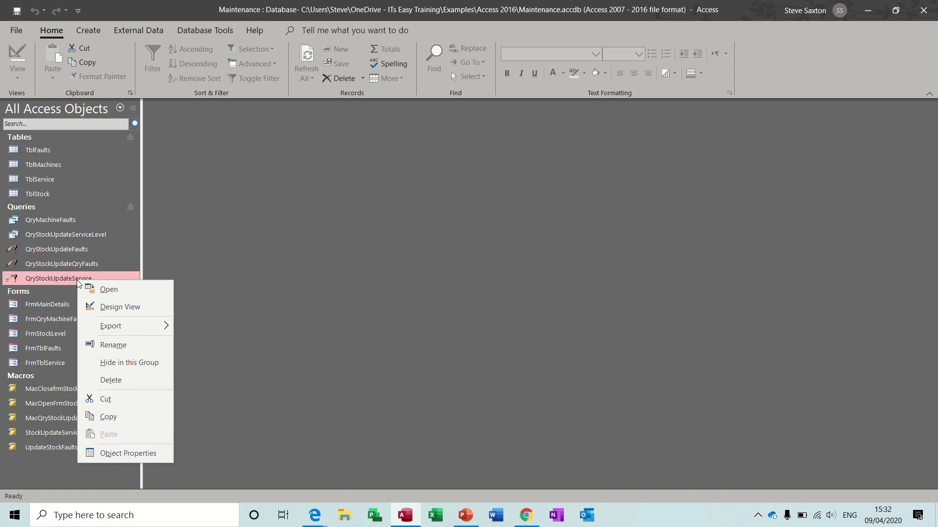
click(107, 309)
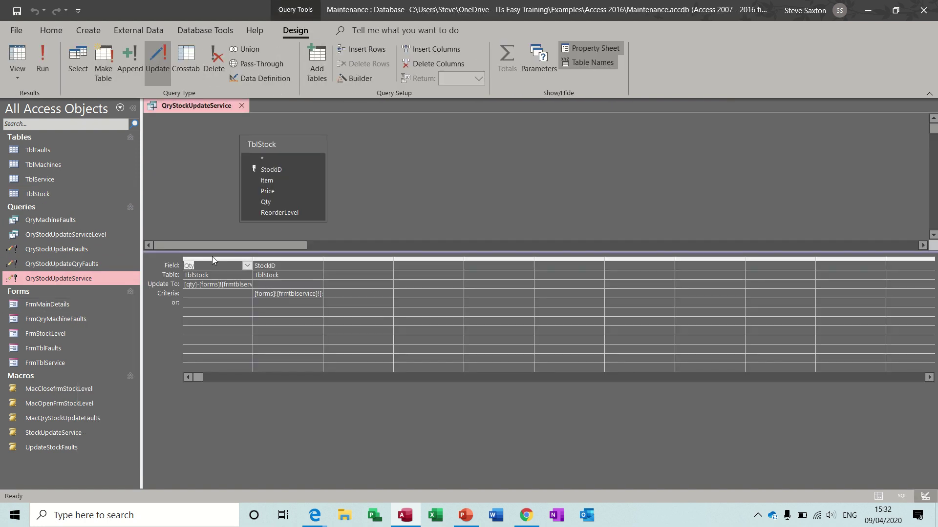
drag(253, 258, 320, 257)
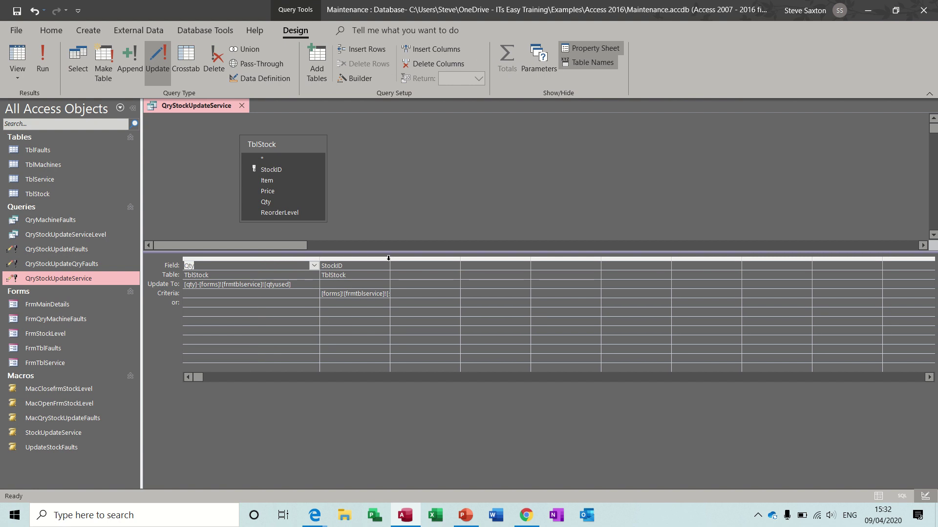
drag(388, 258, 487, 259)
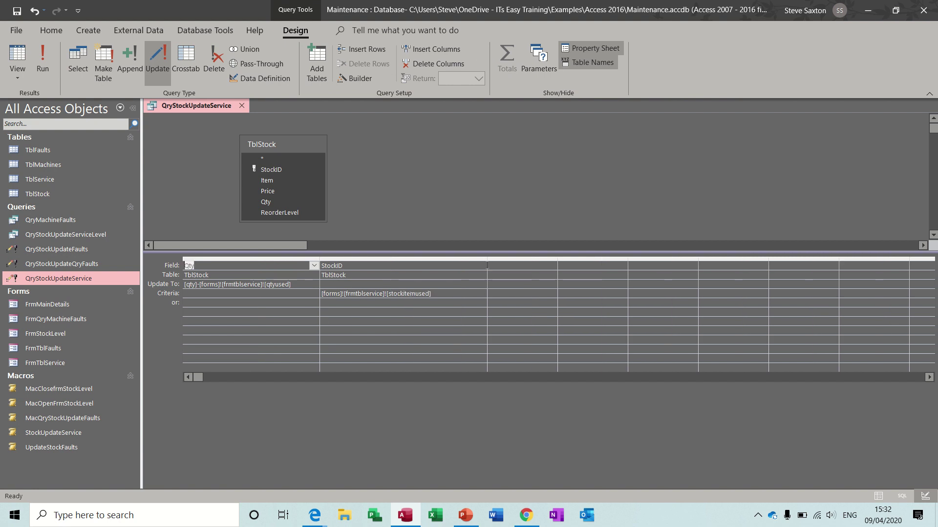
mouse_move(297, 144)
mouse_down()
mouse_move(275, 137)
mouse_move(293, 136)
mouse_up()
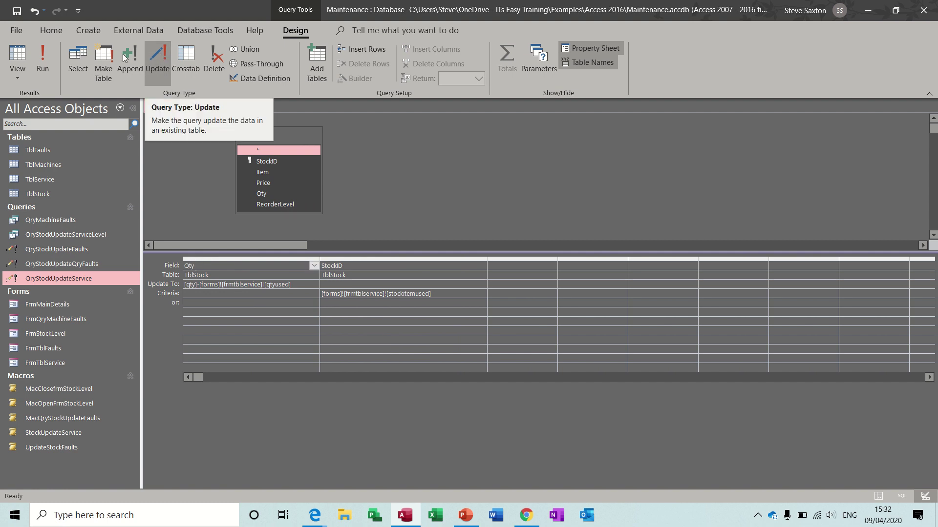
click(78, 59)
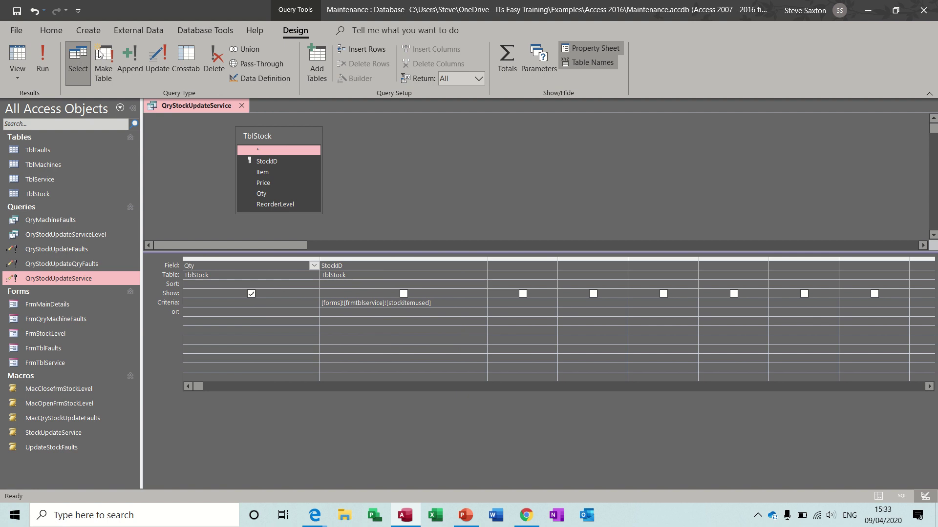
click(156, 59)
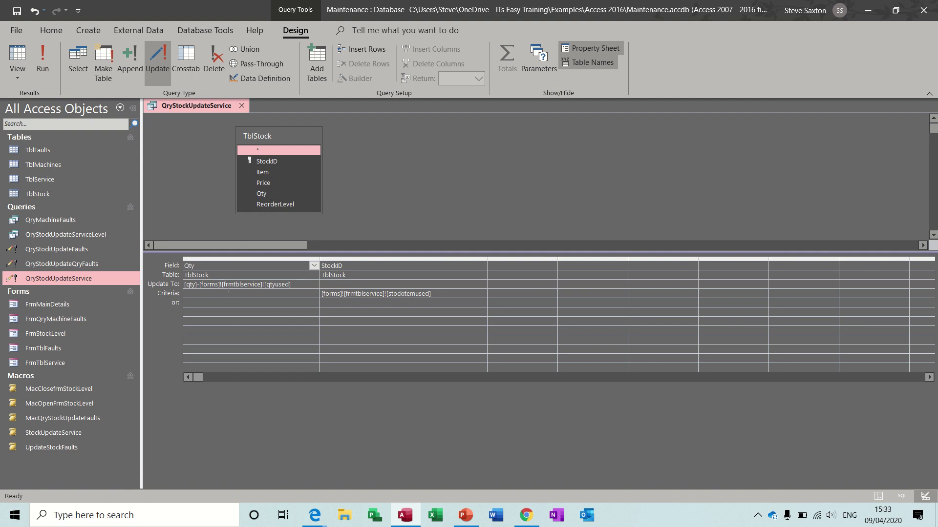
Step: Reopen FrmTblService, glance at its Item list, and close it to return to the query design
double_click(58, 363)
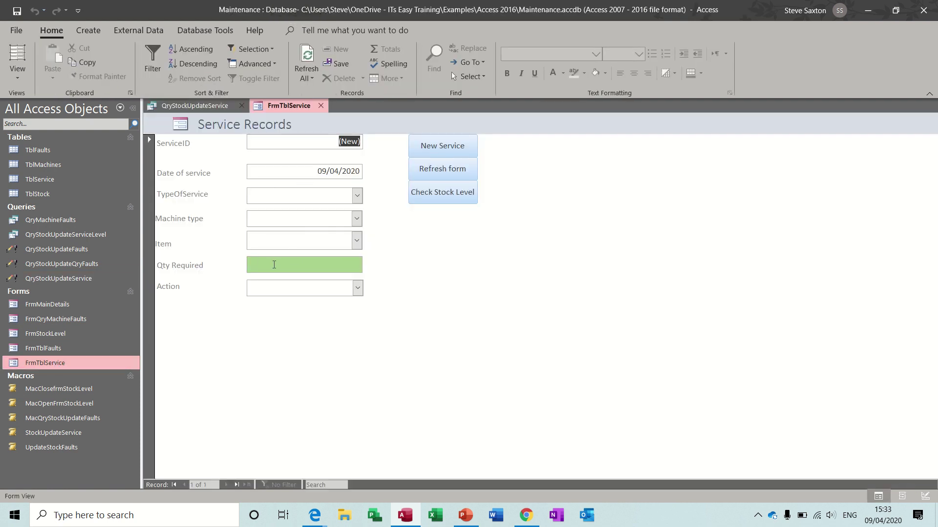
click(321, 105)
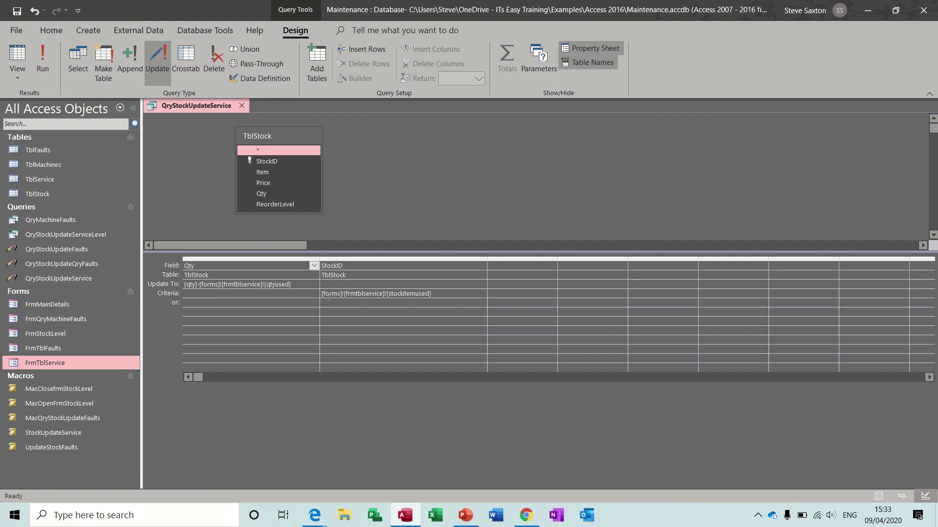
double_click(73, 362)
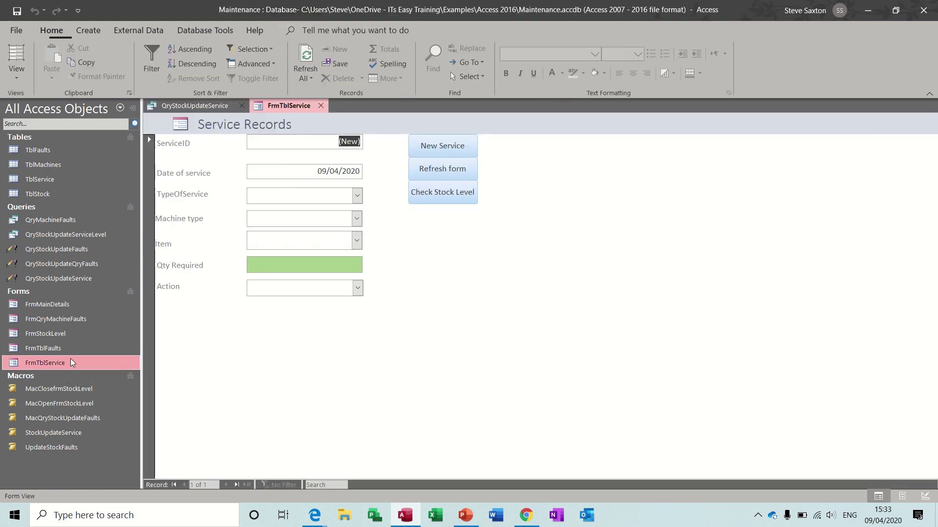
click(357, 241)
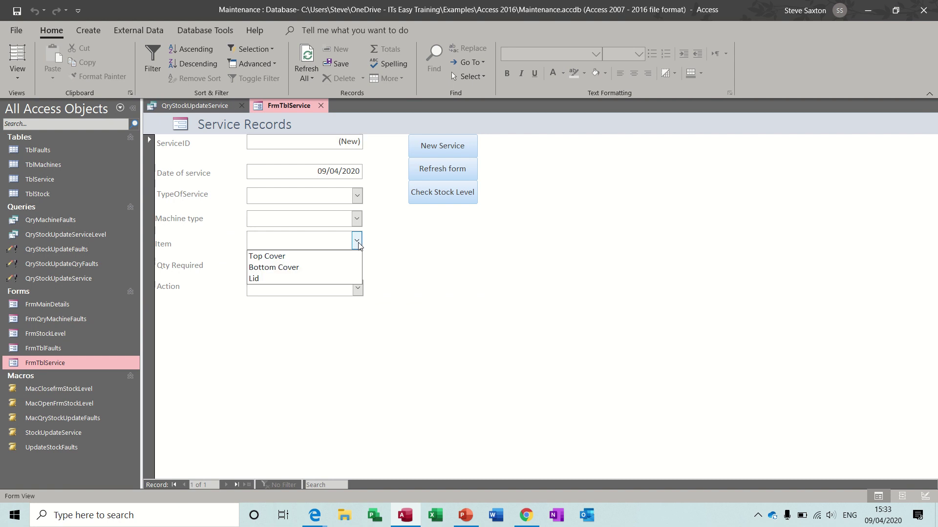
click(358, 244)
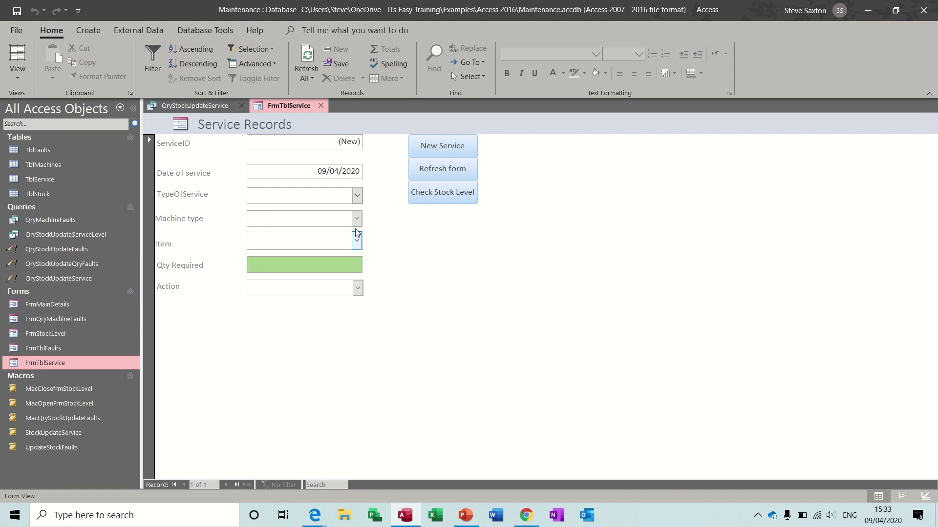
click(320, 106)
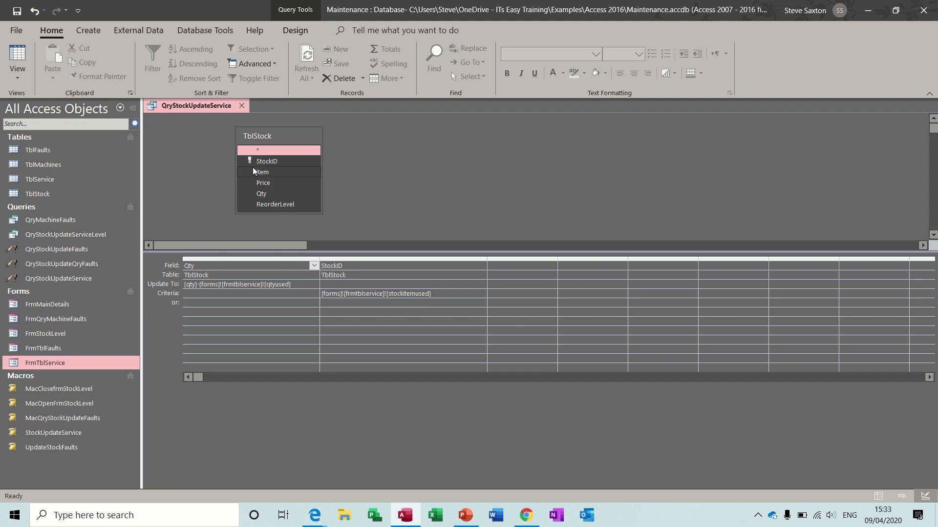
Step: Delete TblStock from the query, then toggle Query Type to Select and back to Update
key(Delete)
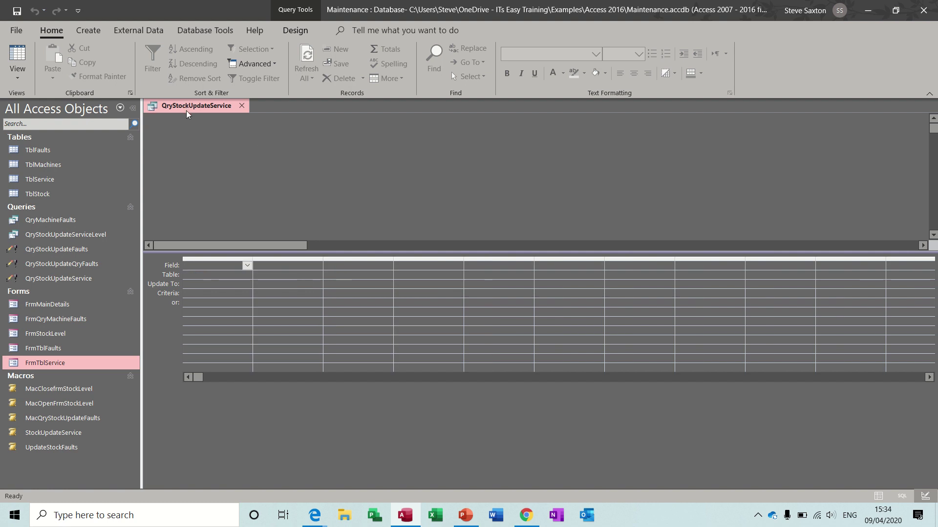
click(295, 30)
click(77, 62)
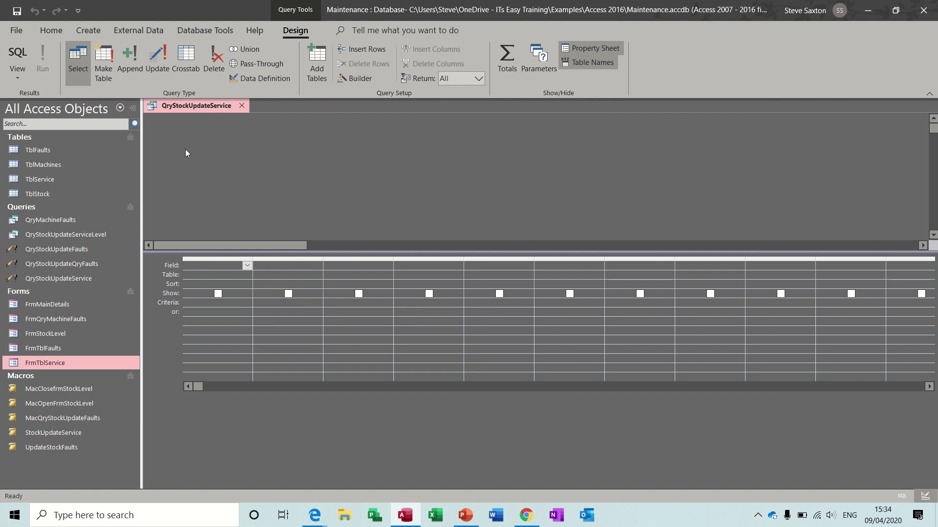
click(158, 57)
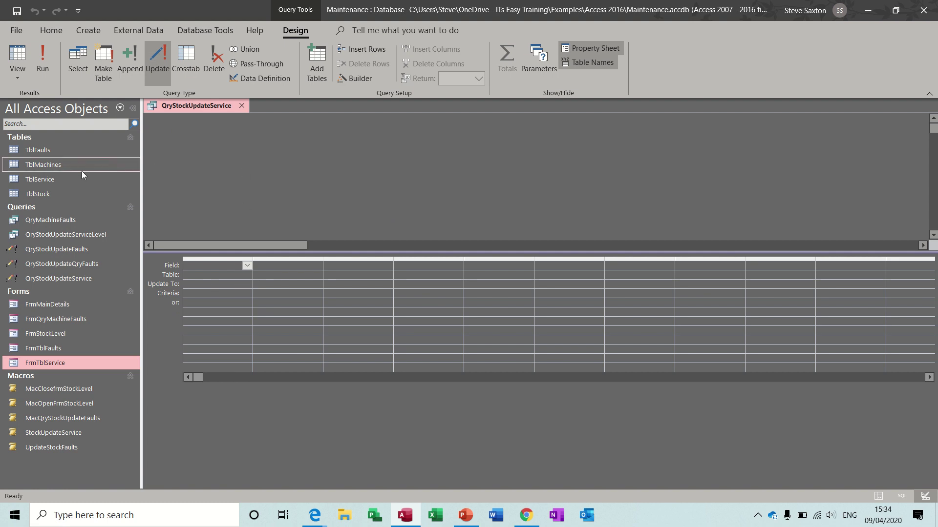
Step: Add TblStock to the query design with its Qty and StockID fields
drag(54, 193, 270, 139)
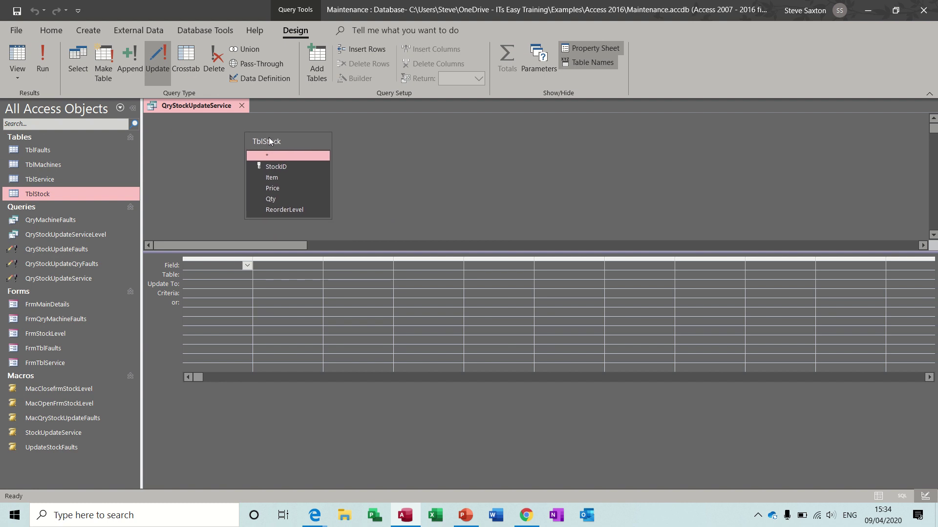
double_click(275, 198)
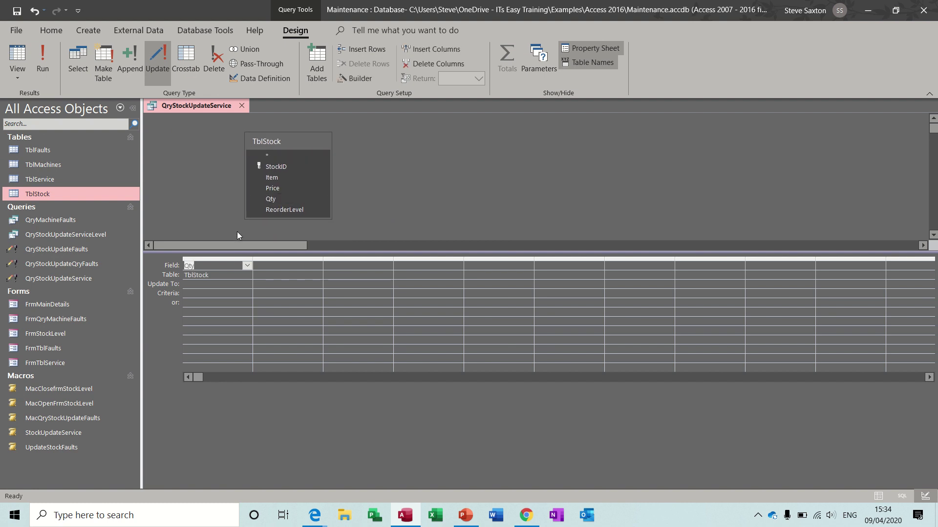
double_click(285, 166)
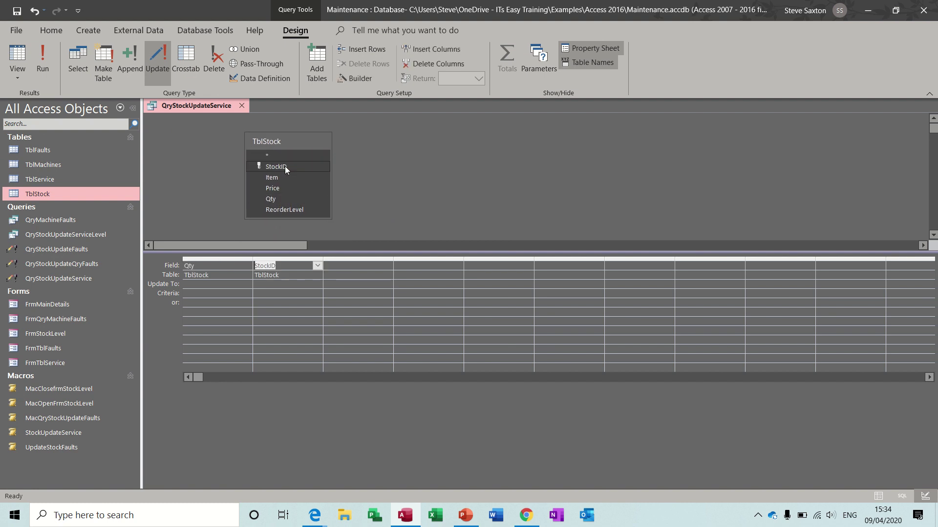
Step: Widen the grid columns and set Qty's Update To to [qty]-[forms]![frmtblservice]![qtyused]
click(215, 286)
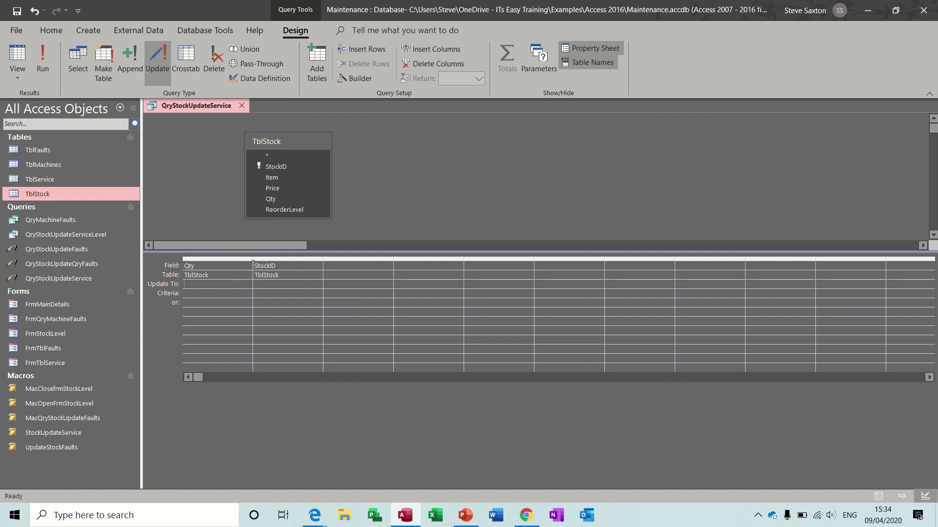
drag(253, 259, 308, 261)
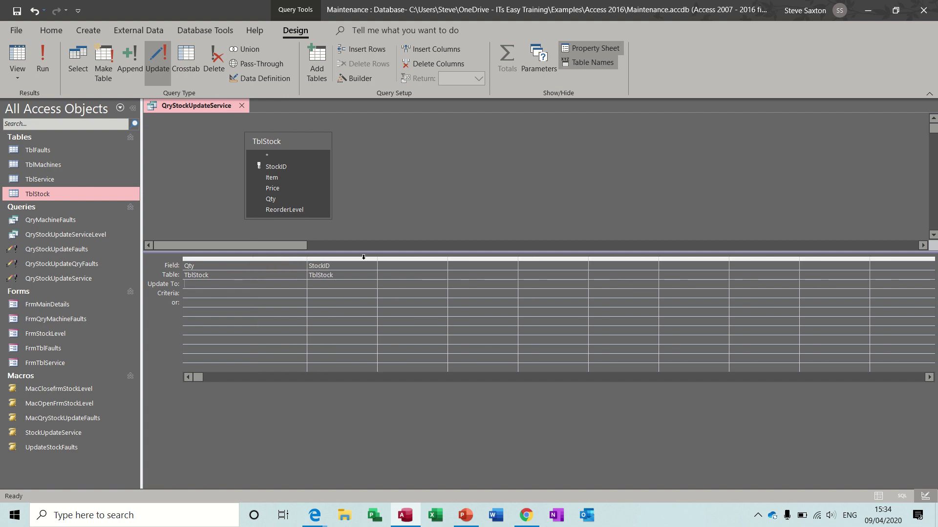
drag(377, 259, 432, 264)
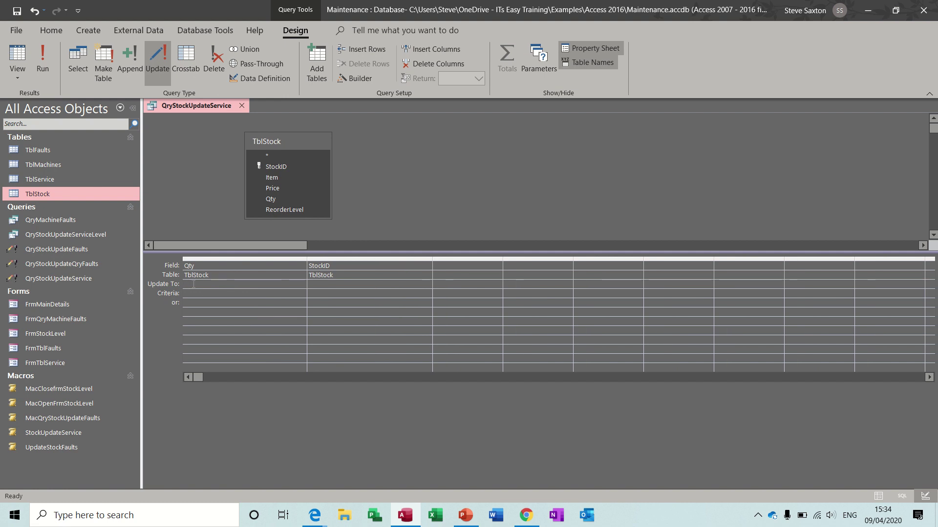
text([qty])
text(-[for)
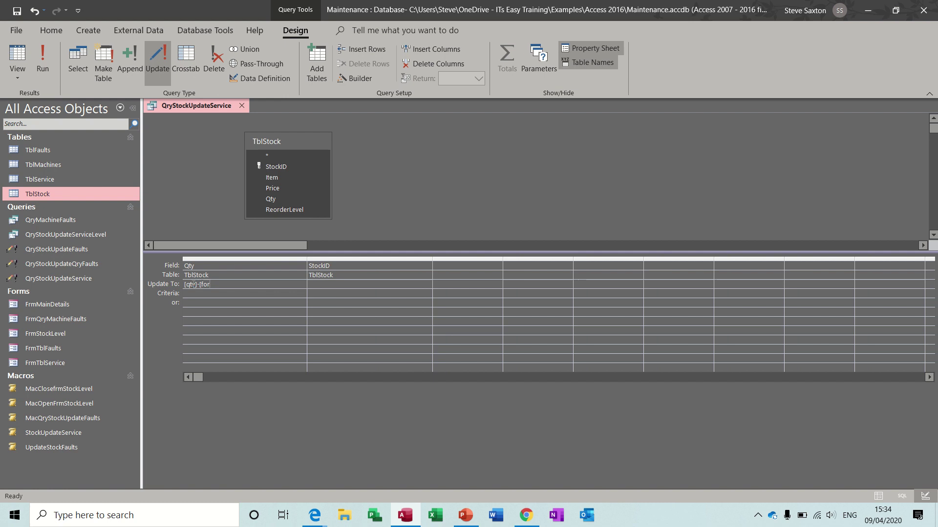
text(ms]![fr)
text(ms]![frm)
text(tblservi)
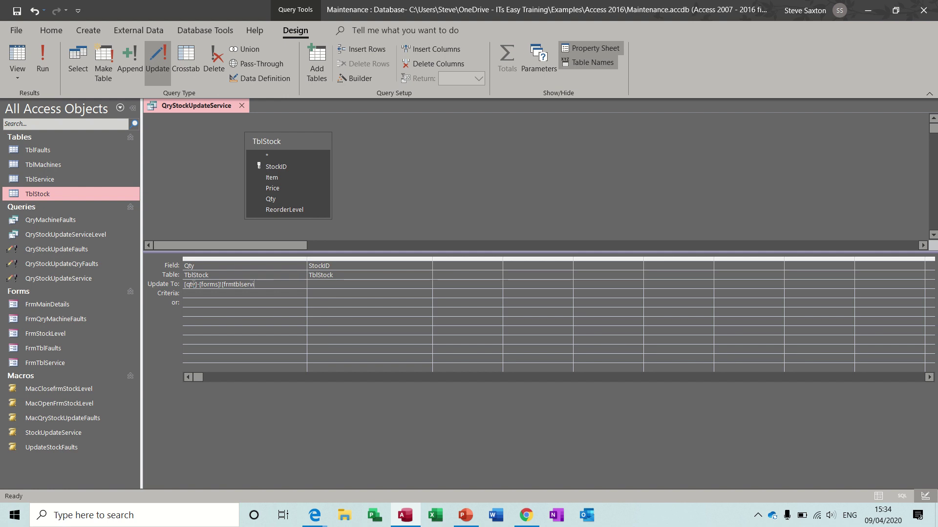
text(ce]!)
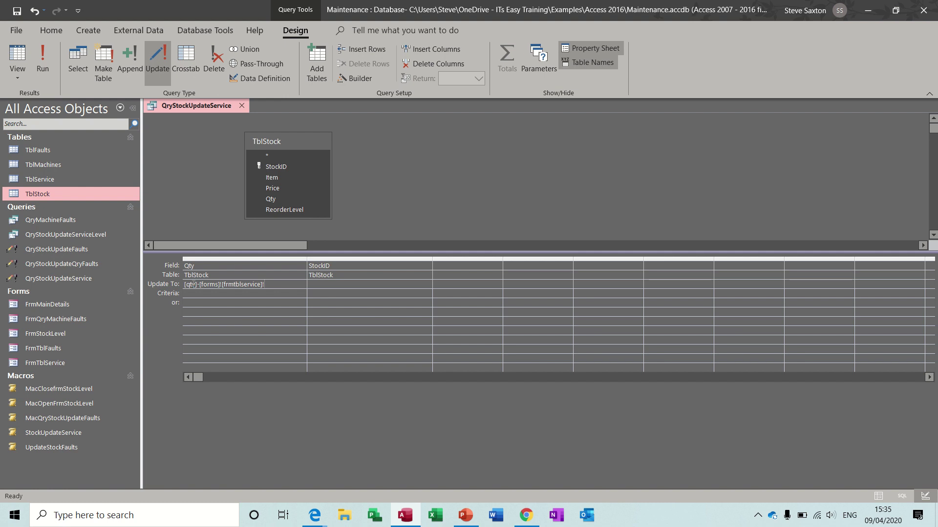
text([qtyused])
Step: Enter [forms]![frmtblservice]![stockitemused] as the StockID criteria
click(219, 295)
text([fo)
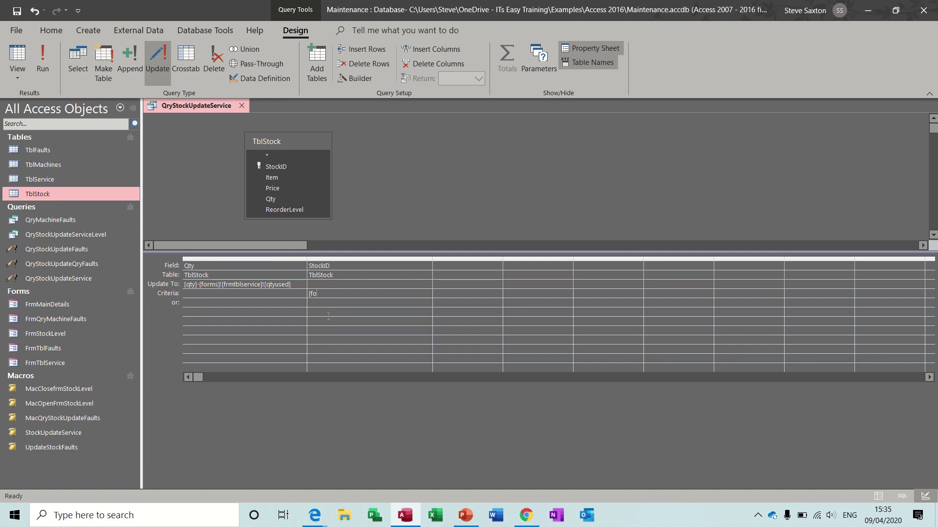
text(rms]![frmservice)
text(tbl)
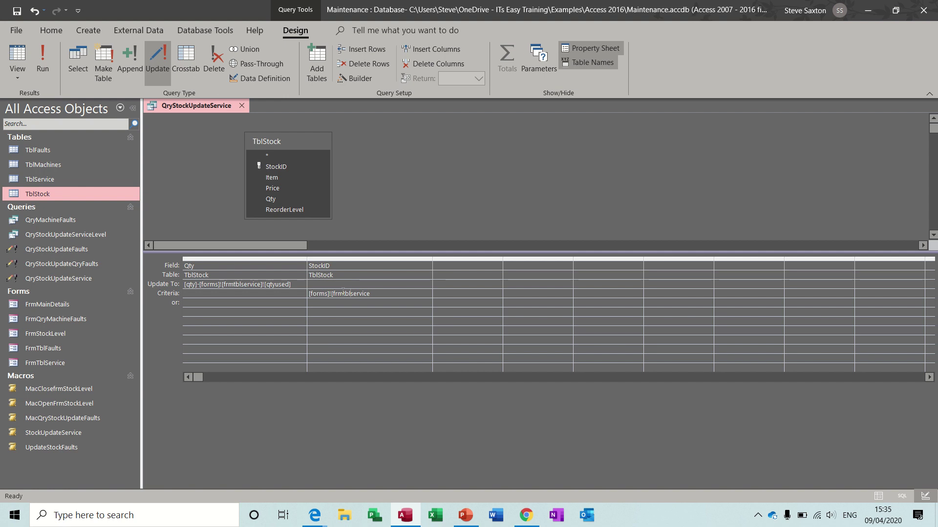
click(375, 295)
text(st)
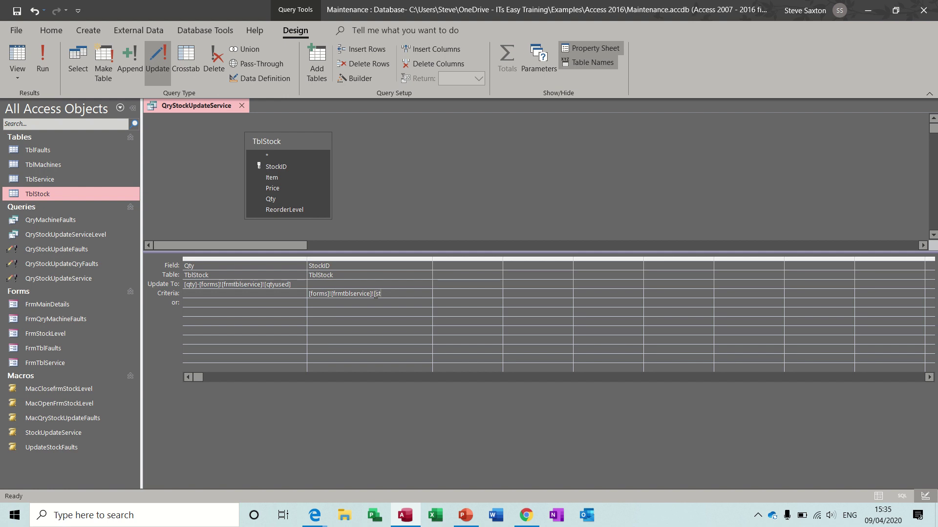
text(ockitemused])
click(376, 299)
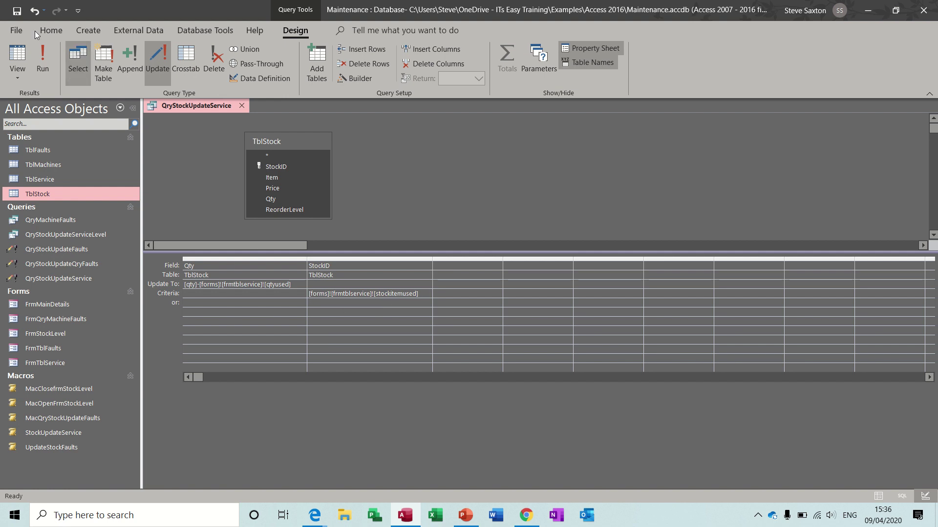
Step: Save and close the rebuilt query, then open FrmTblService
click(17, 11)
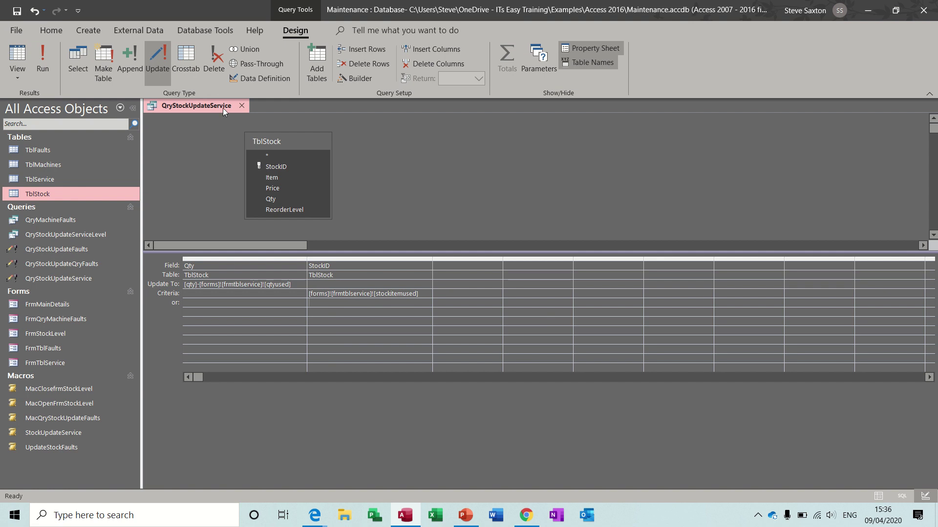
click(241, 105)
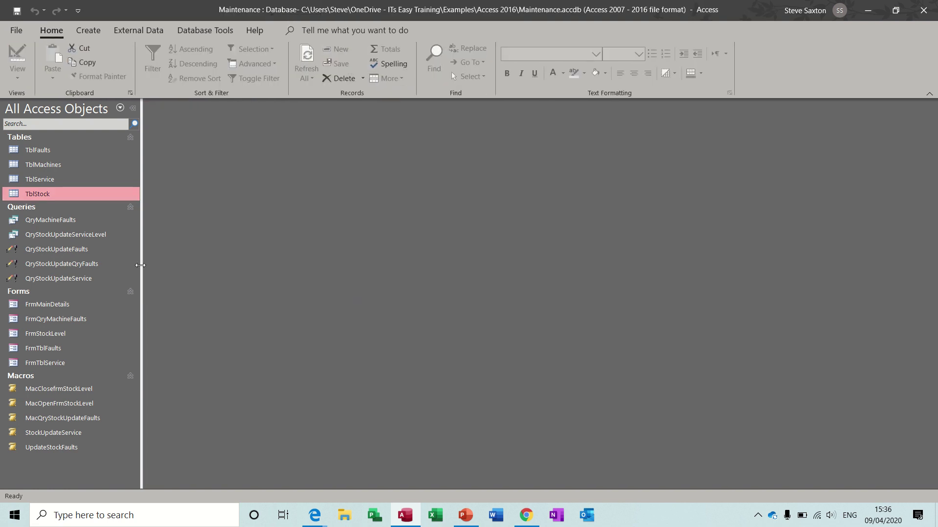
click(63, 364)
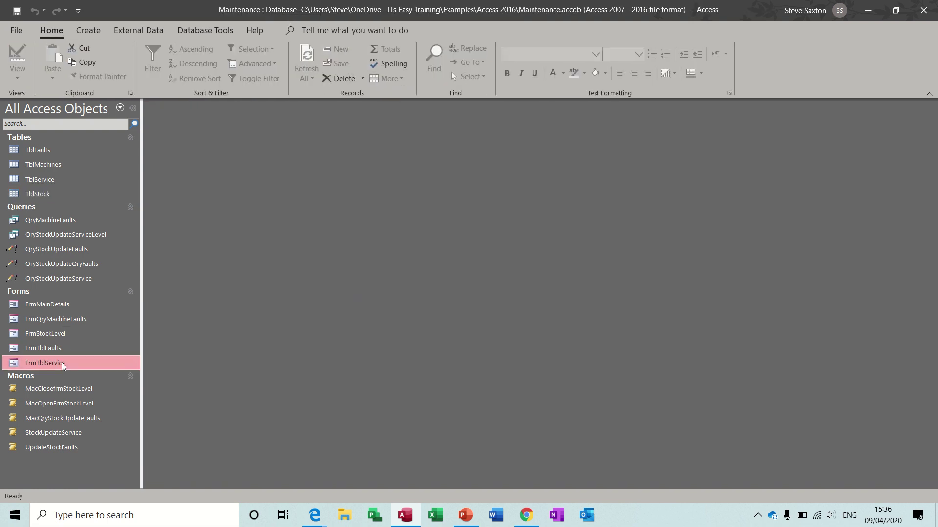
double_click(63, 364)
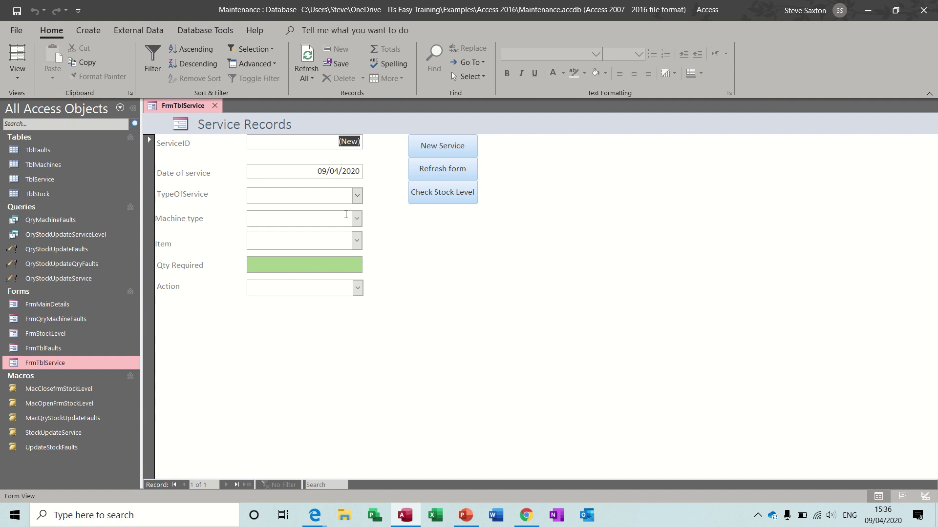
Step: Choose a 30hr service on Press A using Top Cover
click(357, 196)
click(345, 211)
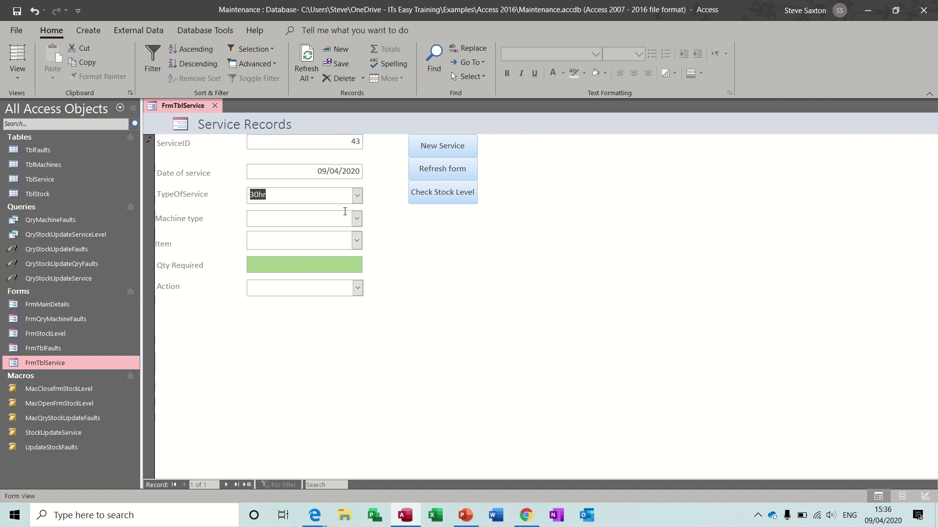
click(357, 219)
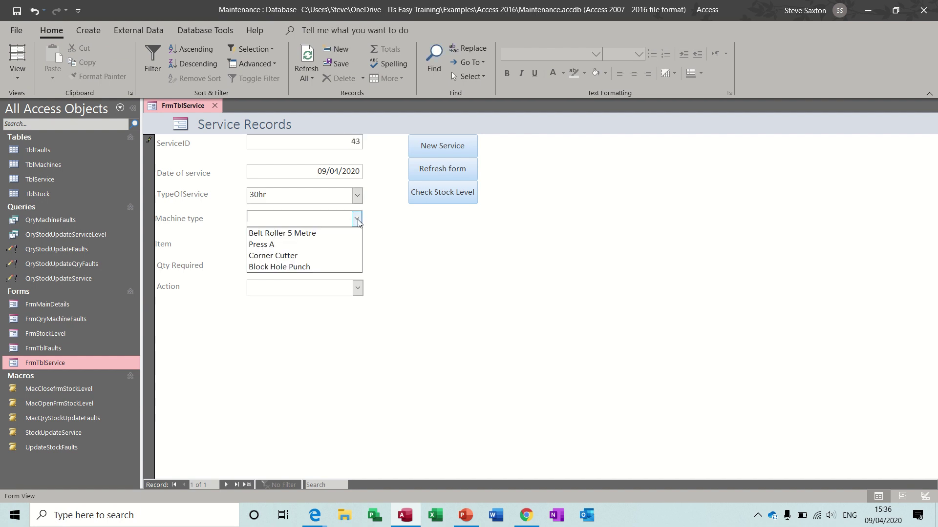
click(345, 244)
click(356, 241)
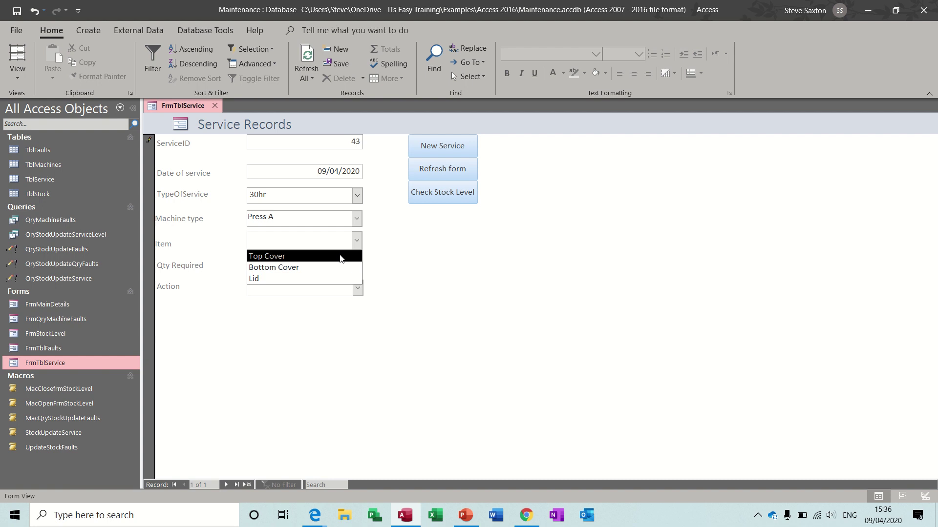
click(341, 259)
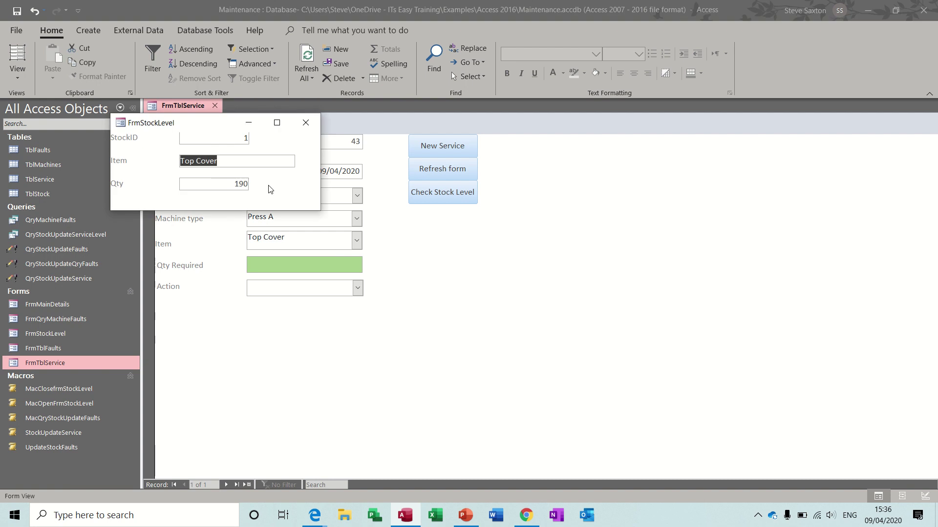
Step: Enter quantity 10, approve both stock update prompts, and set Action to None
click(330, 265)
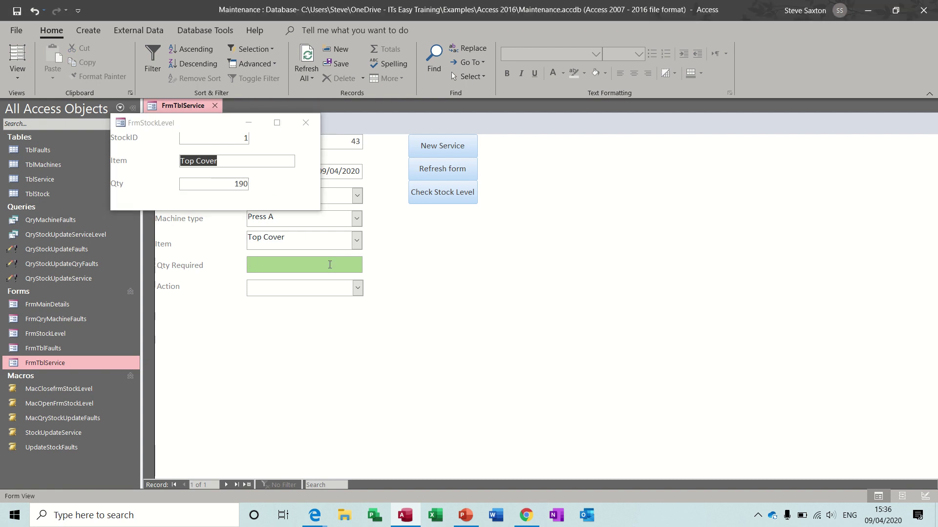
text(10)
click(359, 292)
click(418, 300)
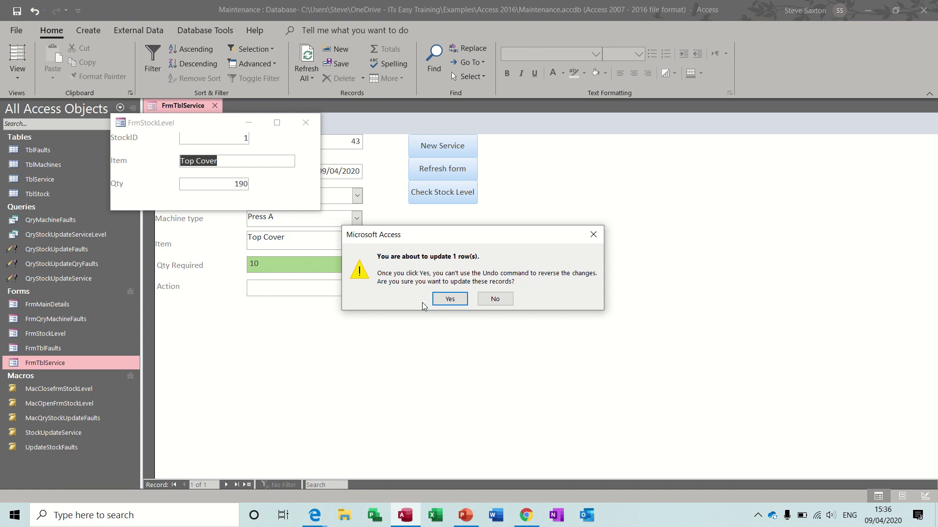
click(449, 300)
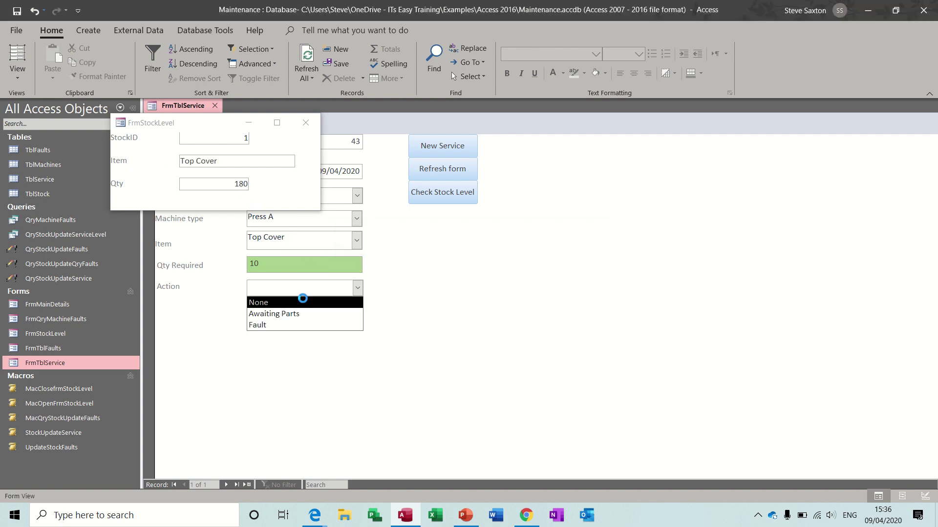
click(301, 303)
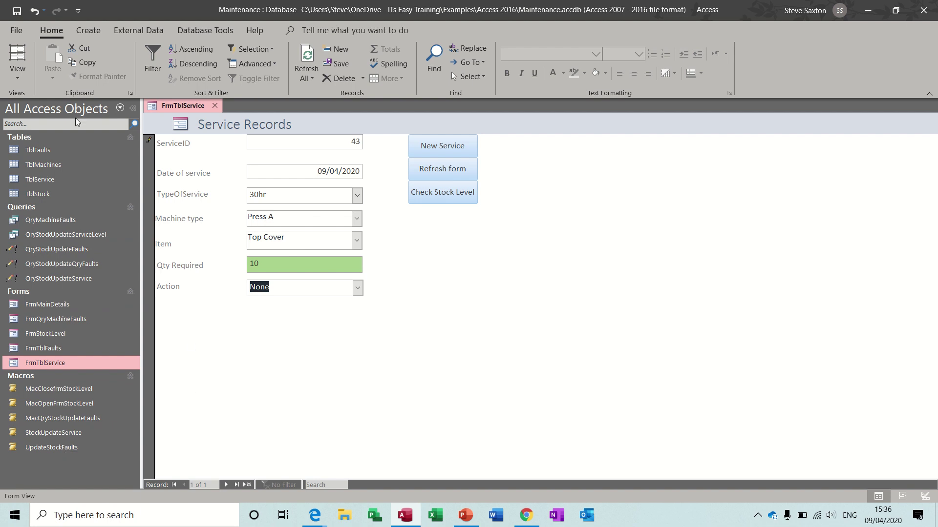
Step: Switch FrmTblService to Design view and inspect the Item combo box's event settings
click(18, 74)
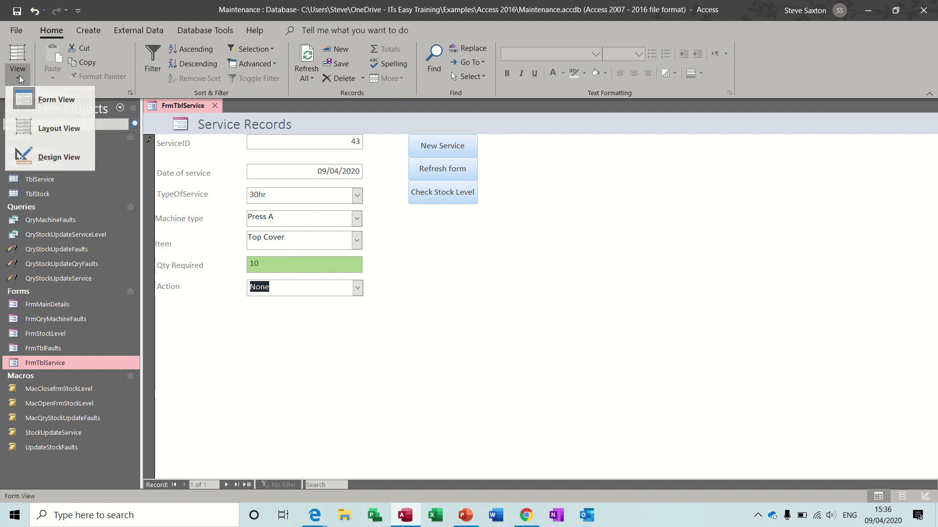
click(48, 161)
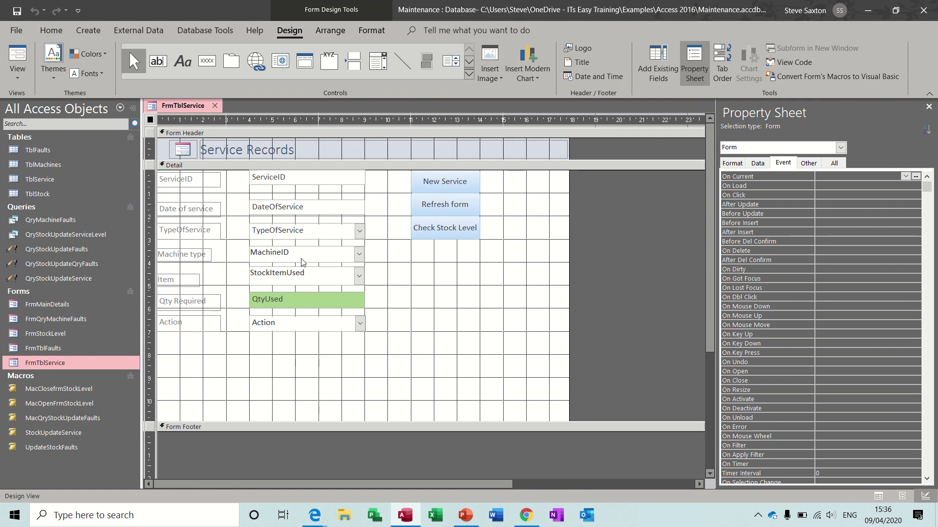
click(321, 276)
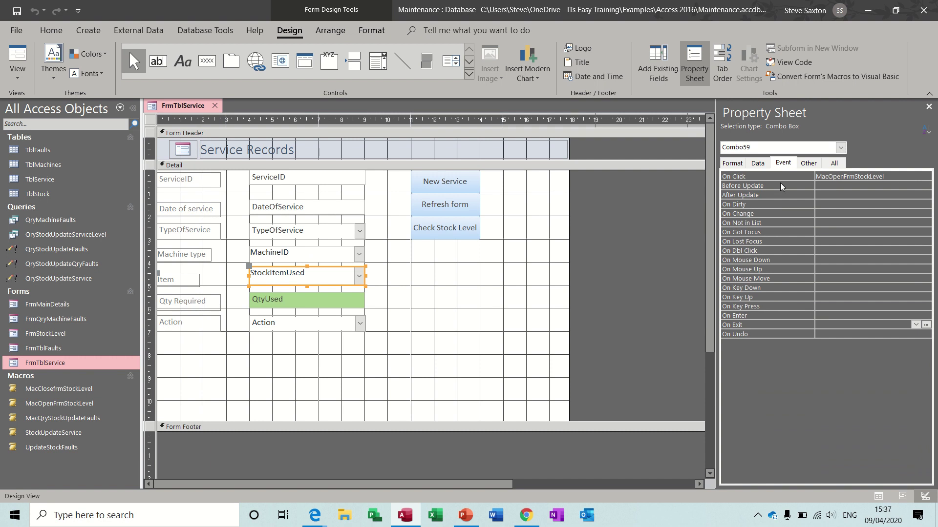
Step: Open the MacOpenFrmStockLevel macro in Design view
click(74, 407)
right_click(75, 406)
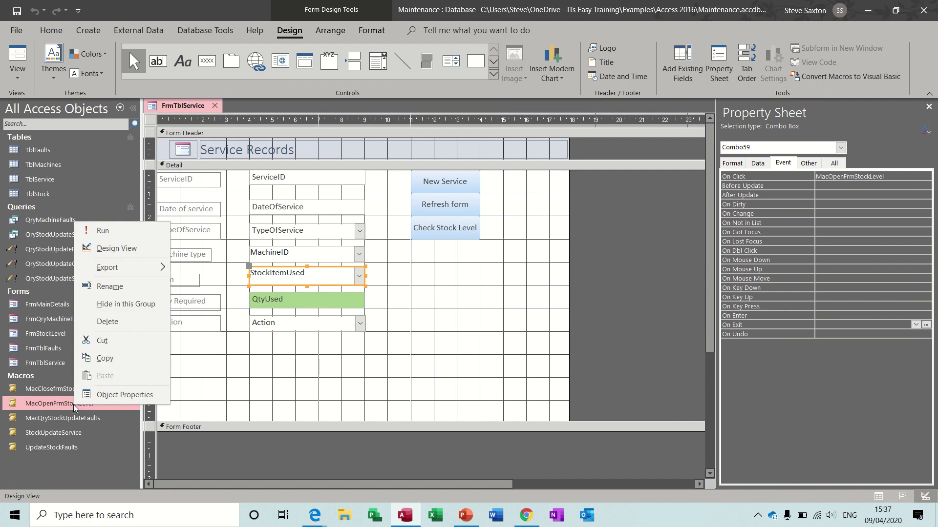
click(112, 249)
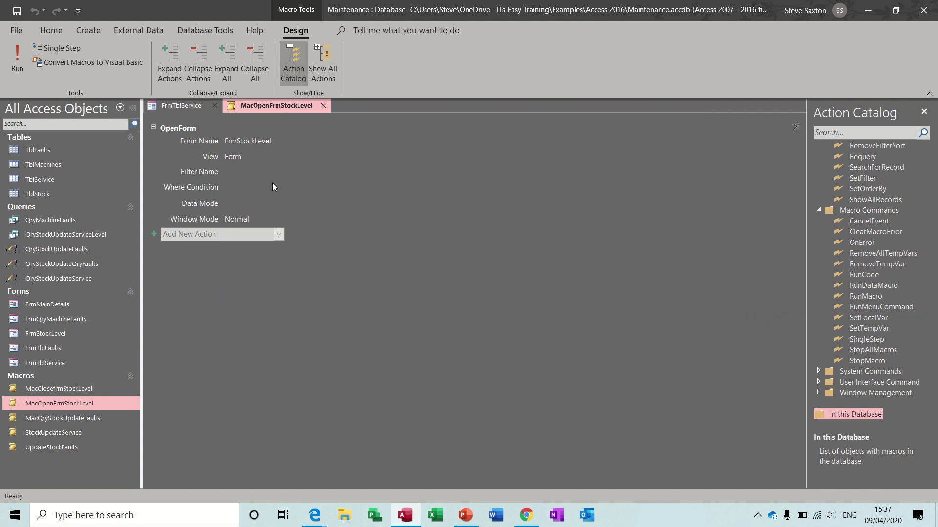
Step: Review the StockUpdateService macro behind QtyUsed, then inspect the Action combo's MacClosefrmStockLevel event
click(324, 106)
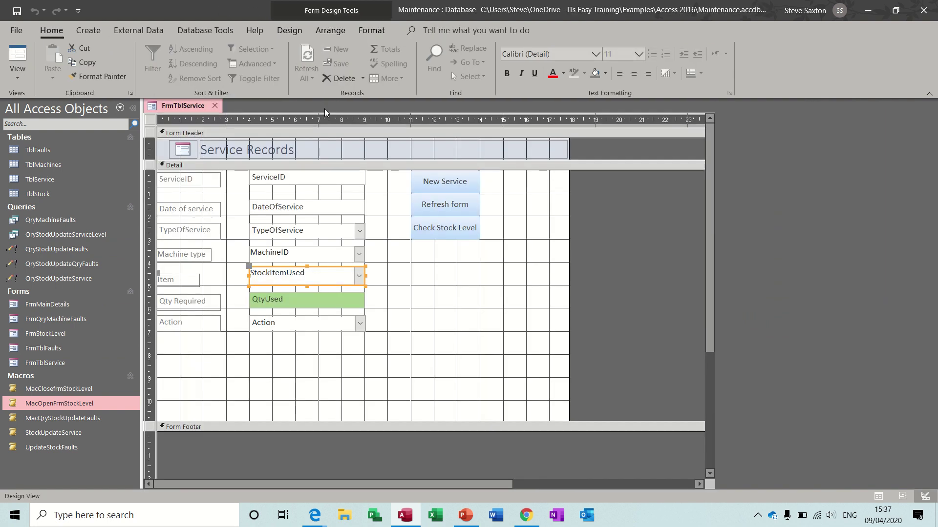
click(307, 300)
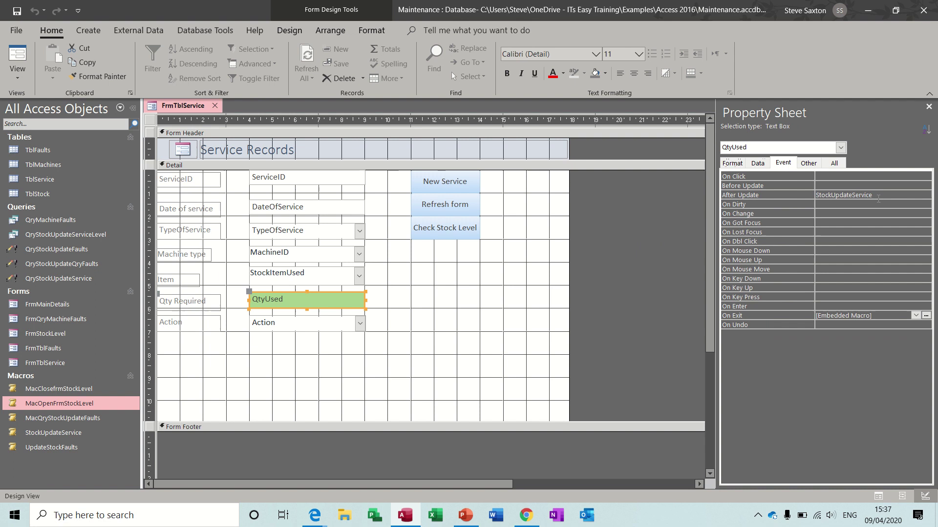
right_click(60, 437)
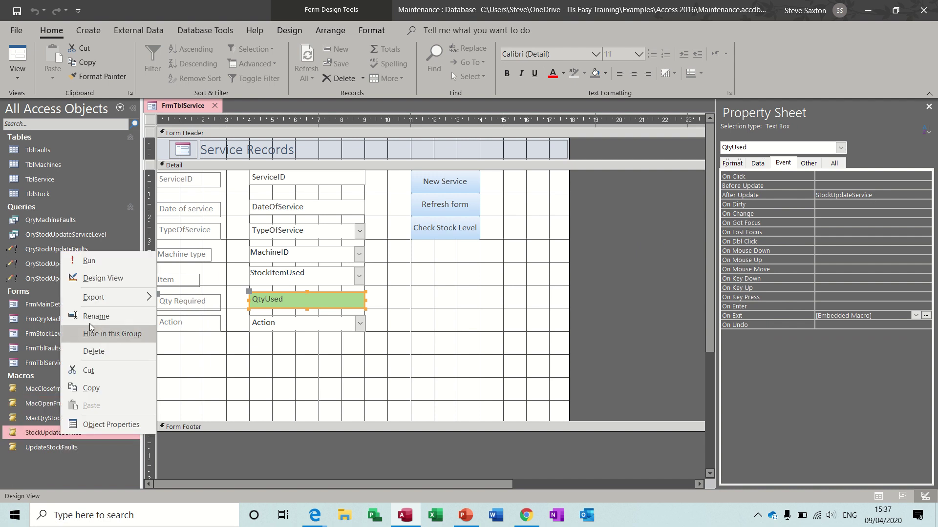
click(95, 278)
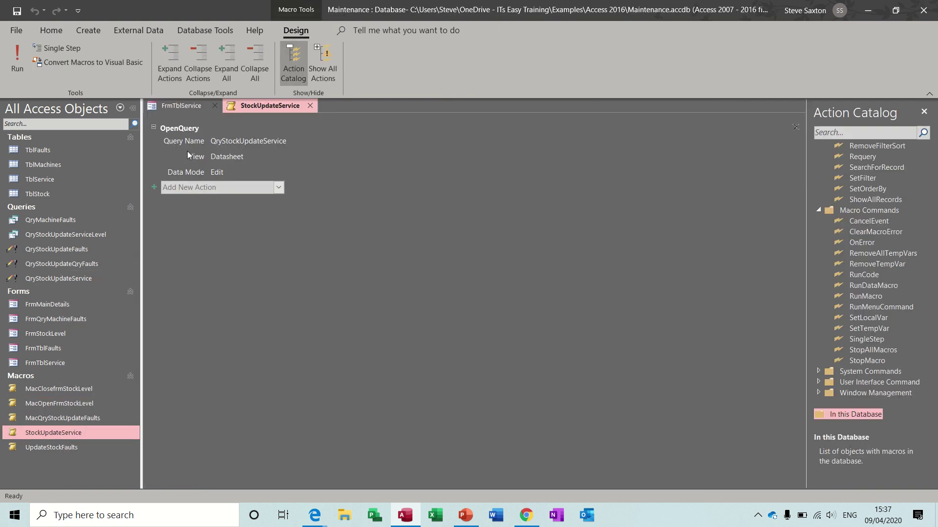
mouse_move(268, 140)
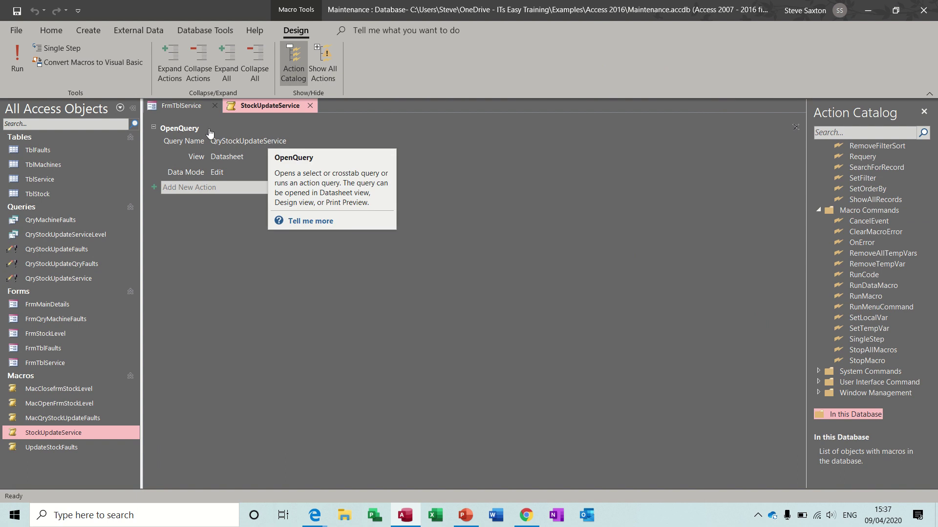
click(310, 106)
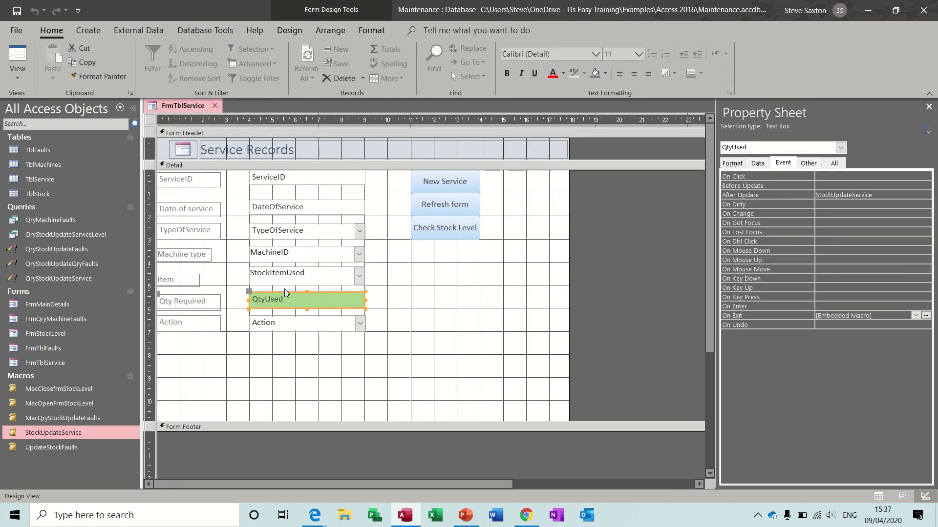
click(303, 325)
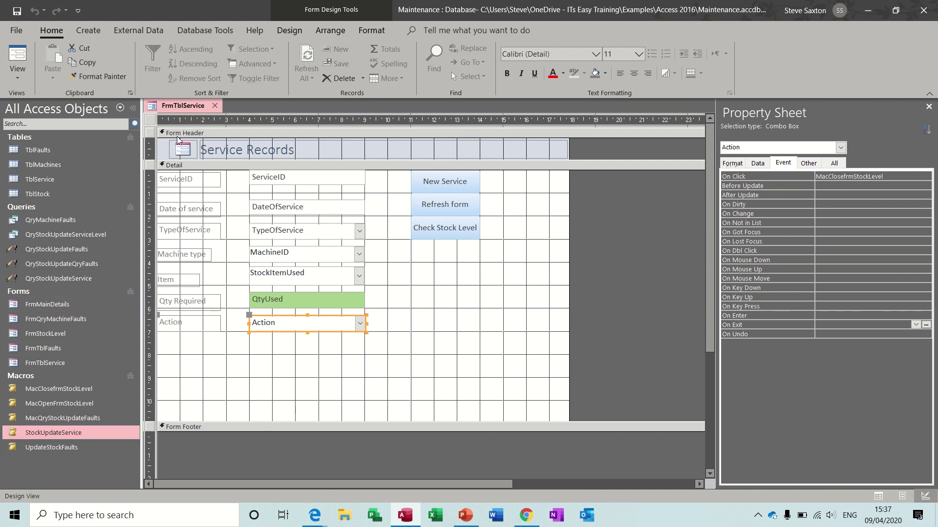
Step: Return to Form View, set record 43's item to Bottom Cover, and close the FrmStockLevel popup
click(18, 55)
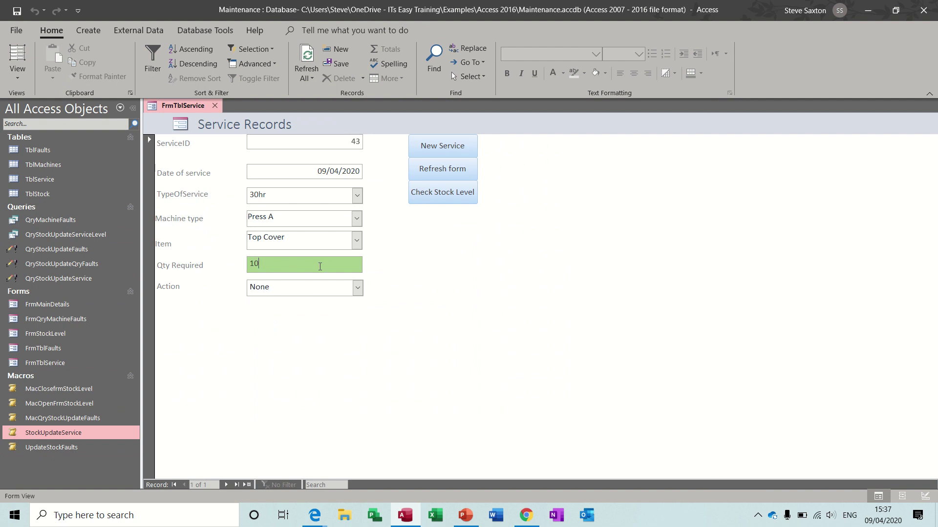
click(357, 240)
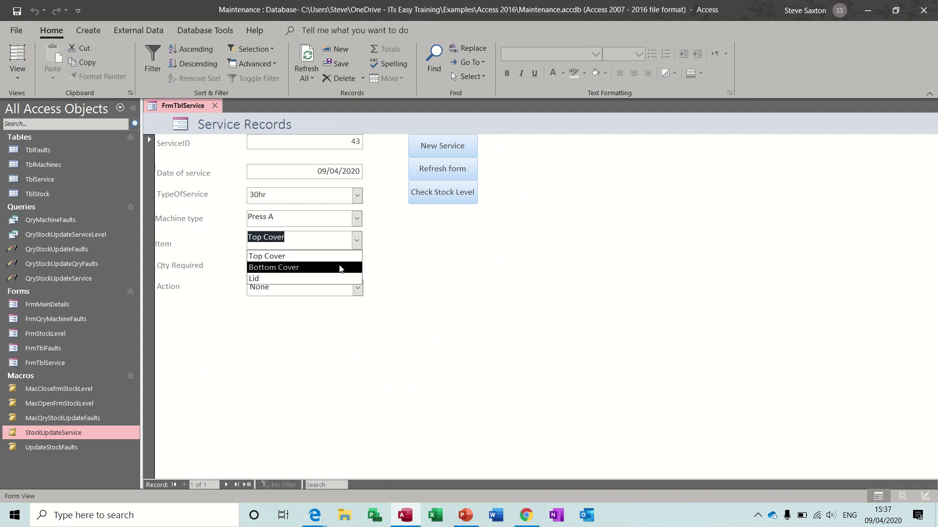
click(343, 267)
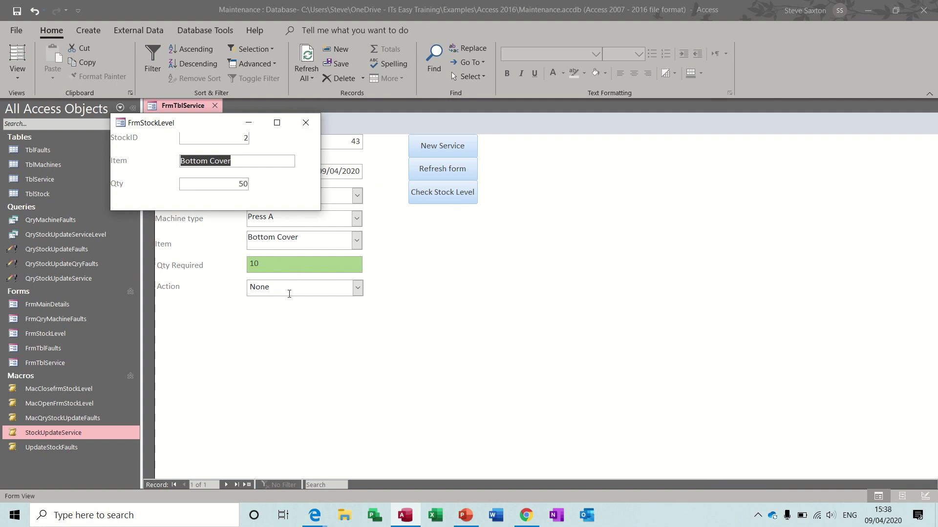
click(306, 123)
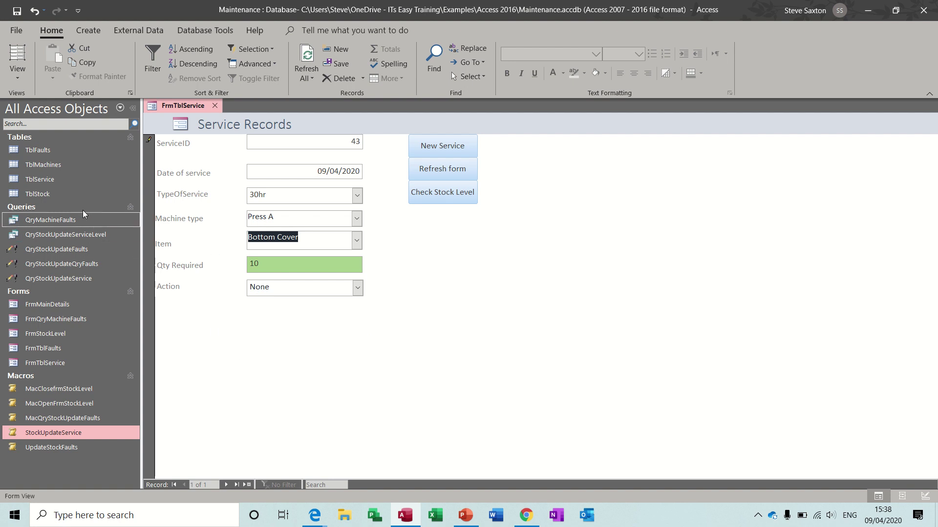
Step: Open TblStock to check Top Cover at 180 and Bottom Cover and Lid at 50
click(61, 194)
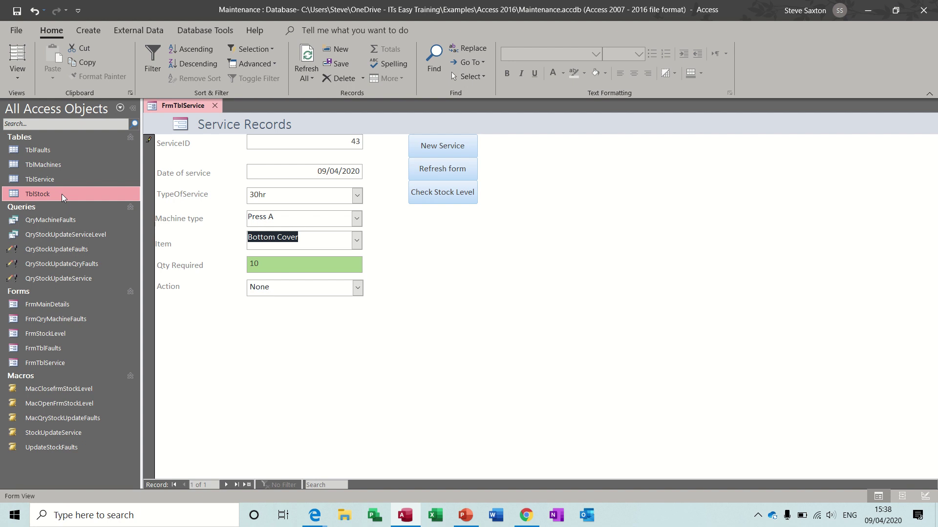
double_click(62, 194)
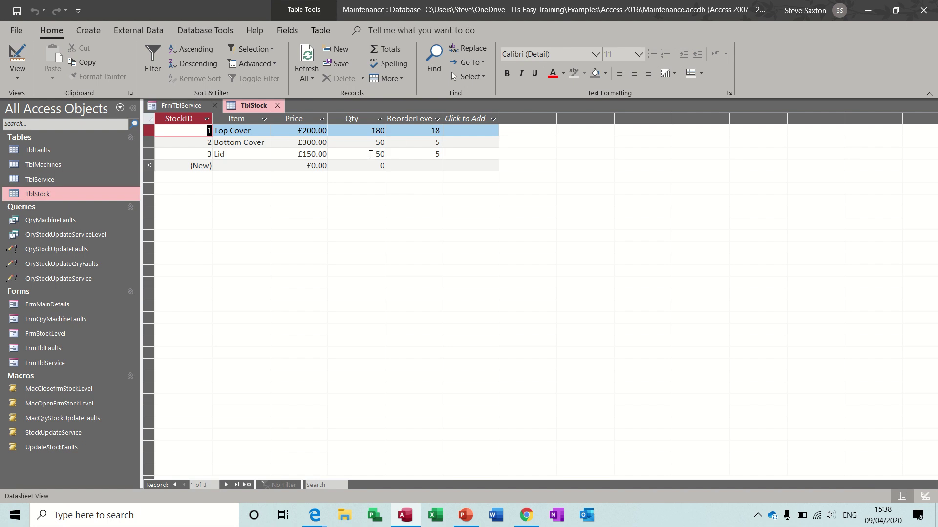